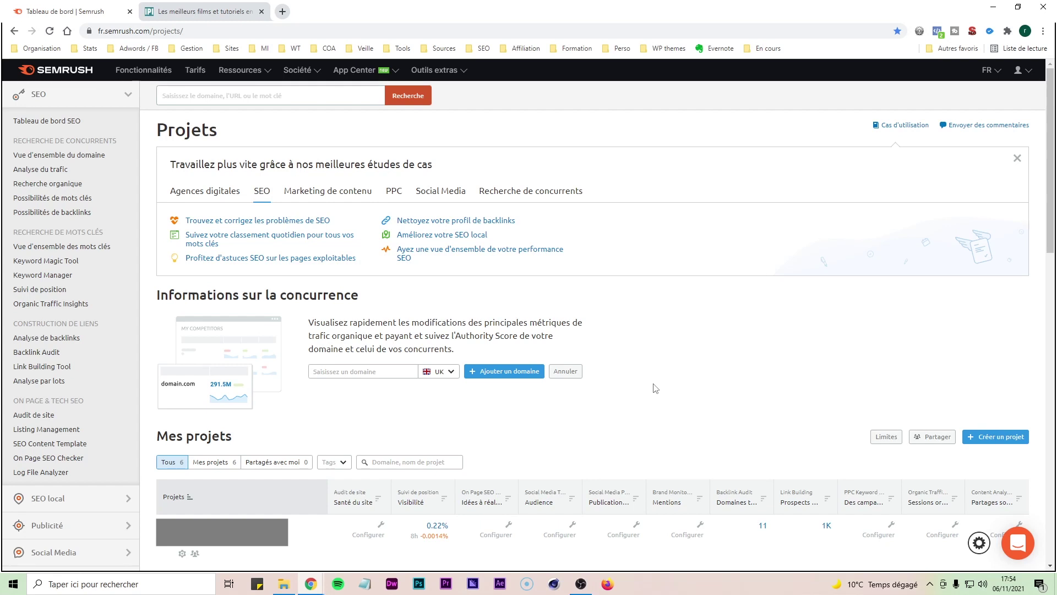
Open the dashboard of the image-par-image.com project from the project list
scroll(658, 390, "down", 5)
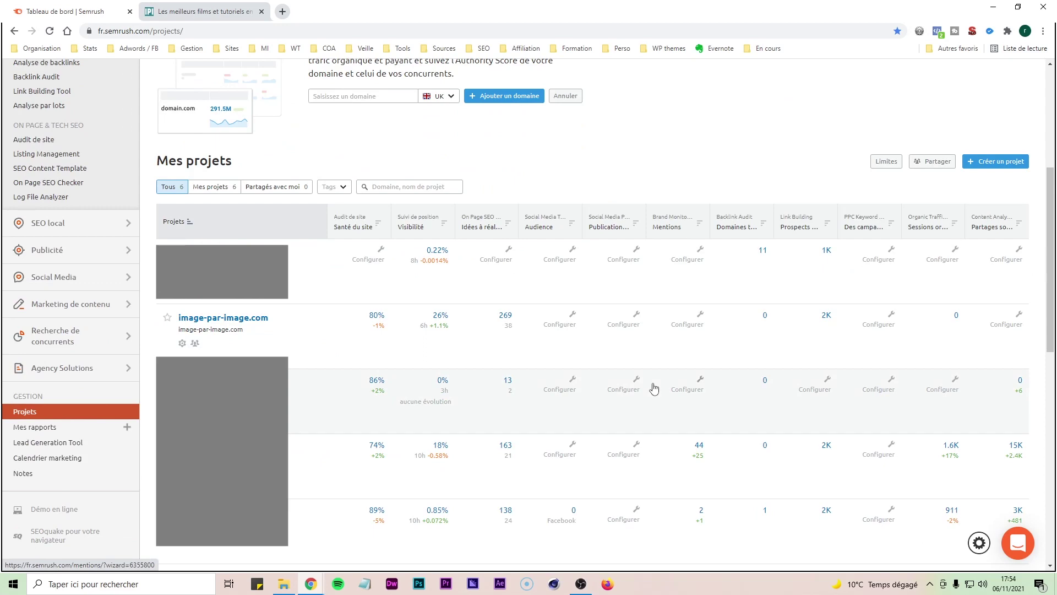
left_click(209, 324)
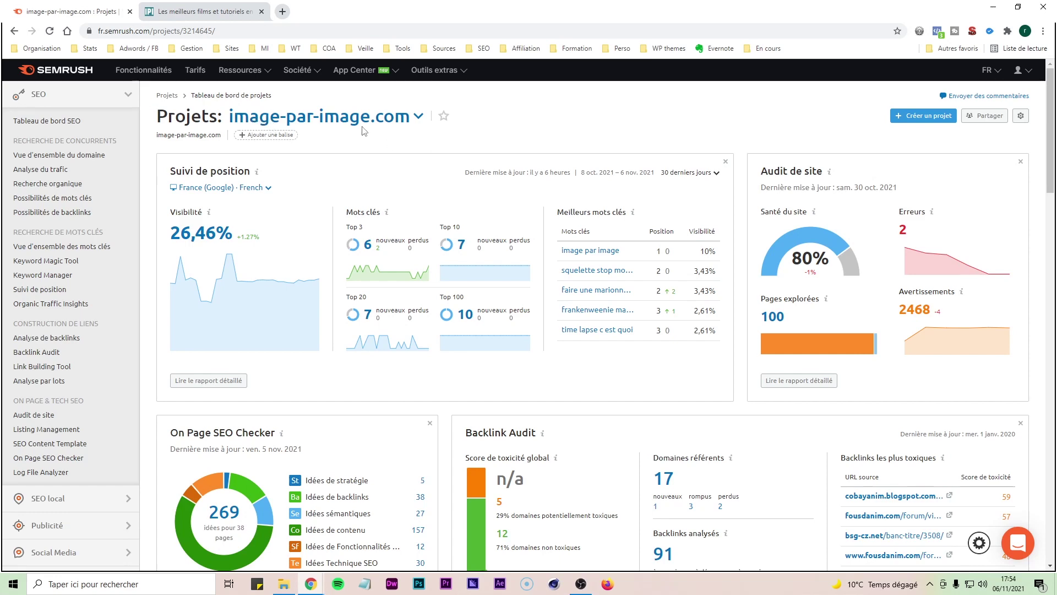
Switch to the image-par-image.com site, look through the article "Un brickfilm copyright" and return to the home page
left_click(207, 16)
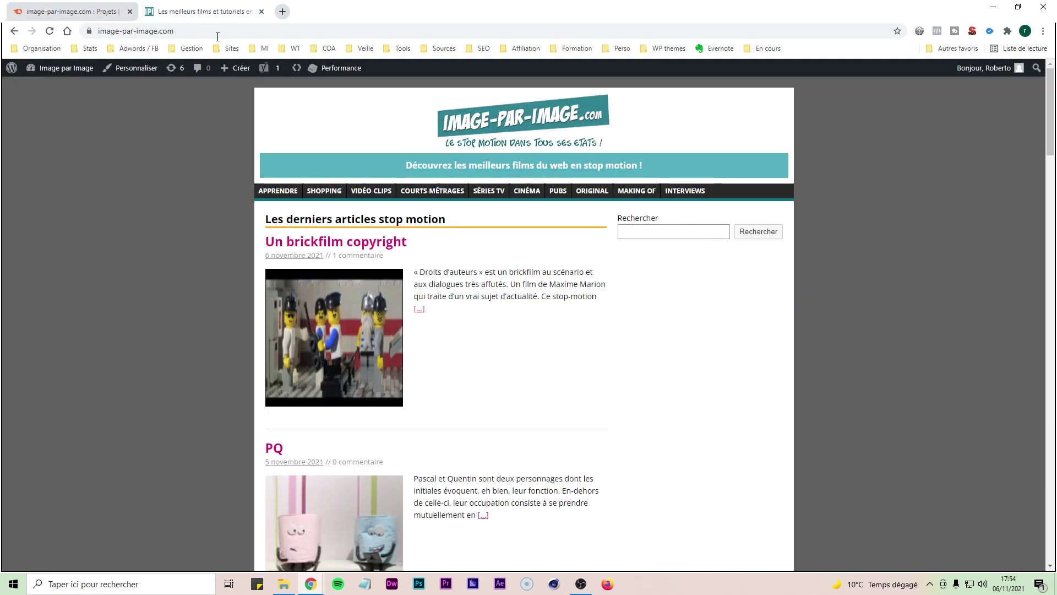
scroll(352, 251, "down", 4)
scroll(351, 251, "up", 5)
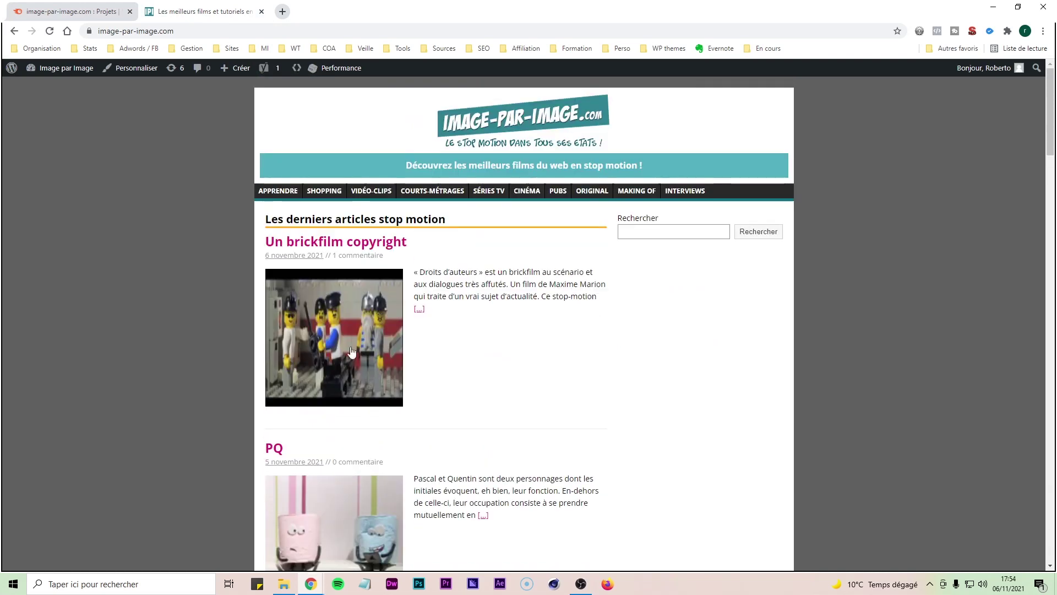
left_click(348, 329)
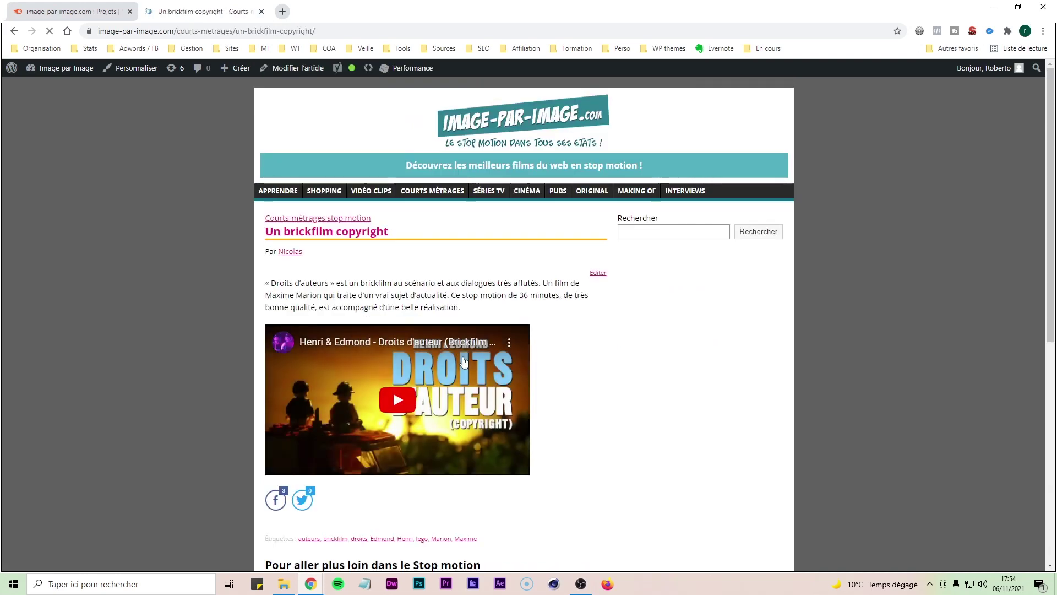
scroll(342, 388, "down", 3)
scroll(342, 387, "up", 4)
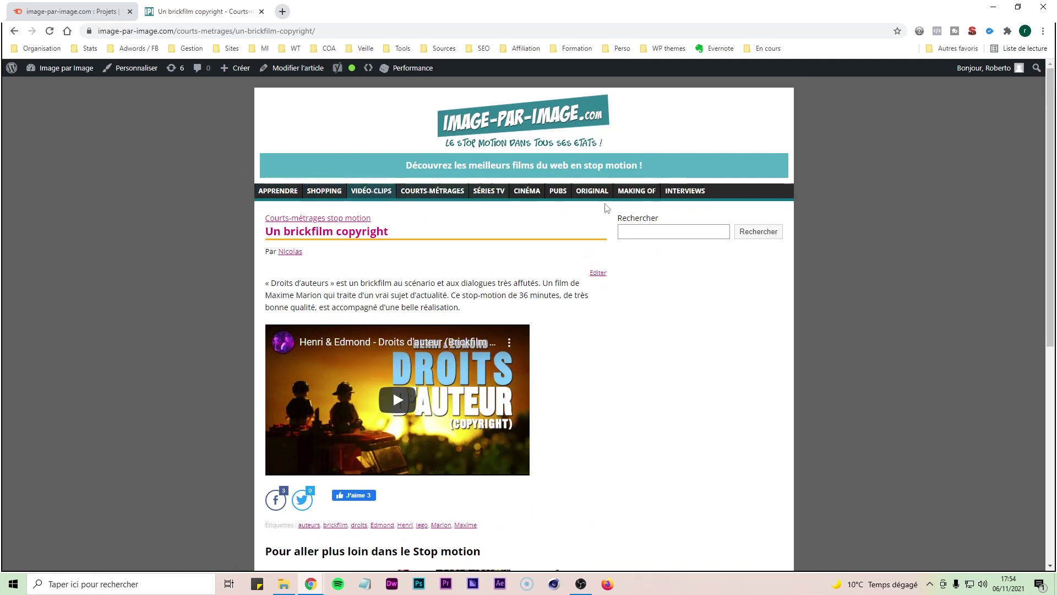
left_click(477, 156)
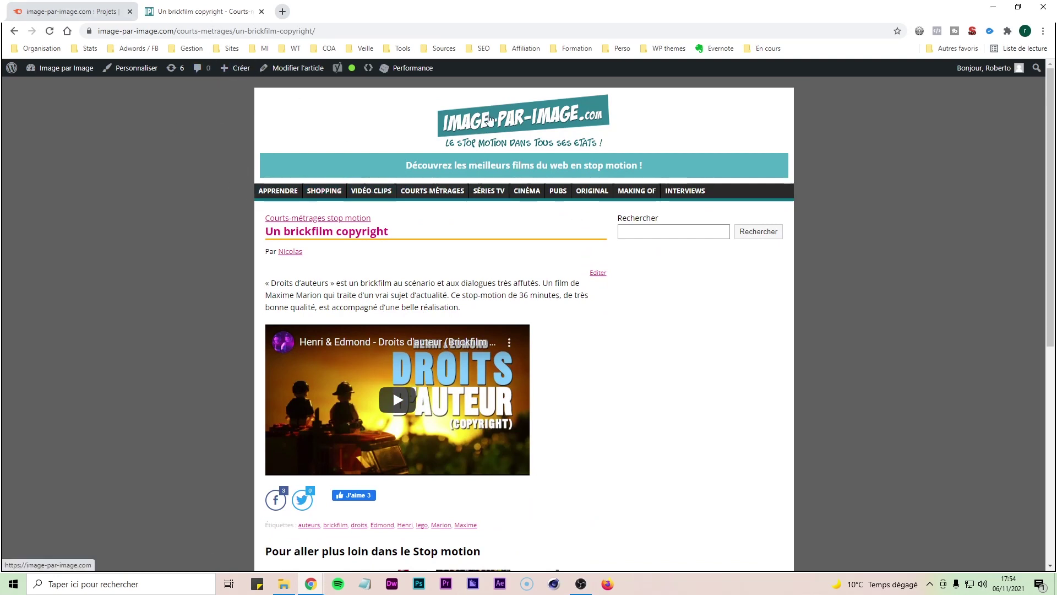
Return to the Semrush project, open its Link Building Tool and display the Prospects list
left_click(74, 12)
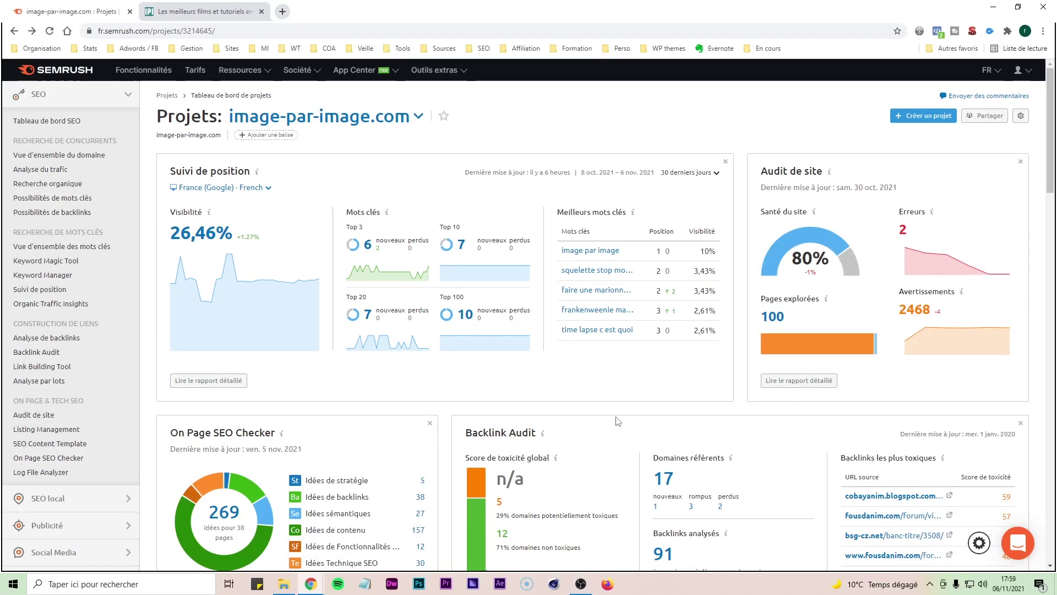
scroll(617, 422, "down", 7)
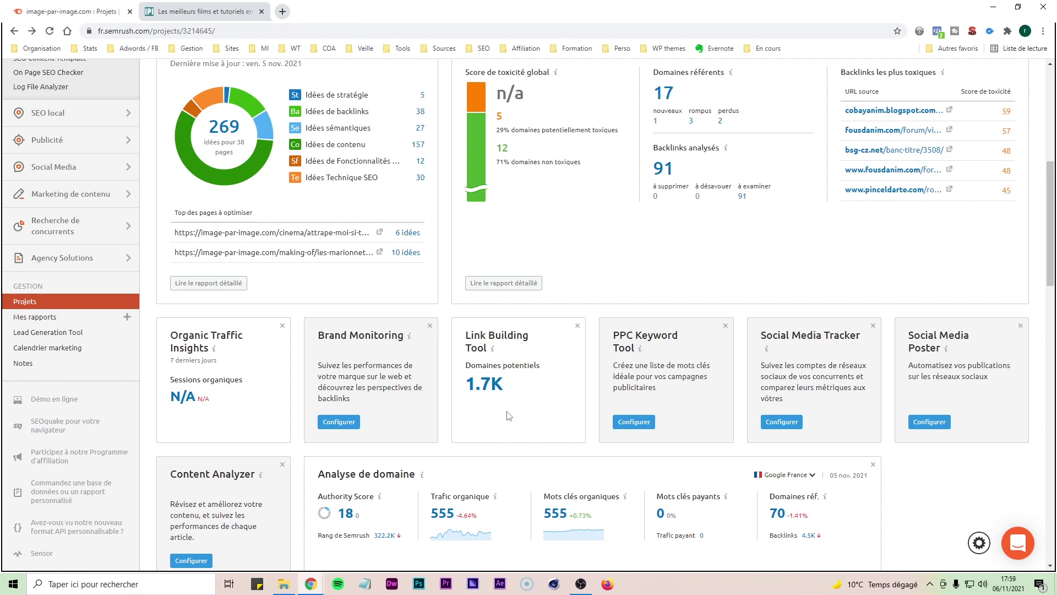
left_click(486, 389)
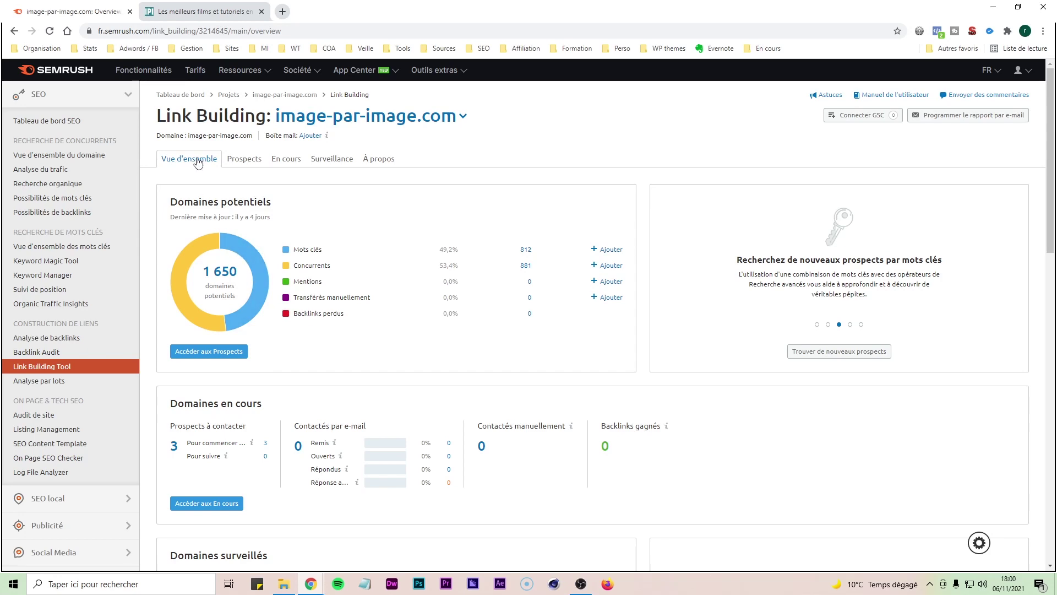
scroll(402, 429, "down", 3)
scroll(403, 429, "up", 3)
left_click(244, 164)
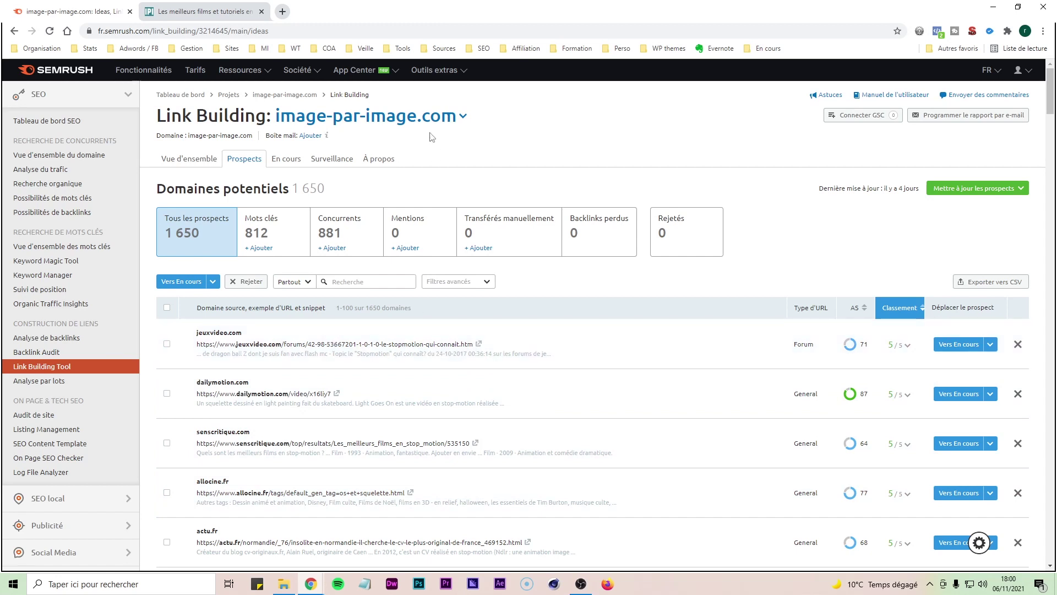
Check the site's topic in the "Les derniers articles stop motion" heading on the image-par-image.com home page
left_click(418, 117)
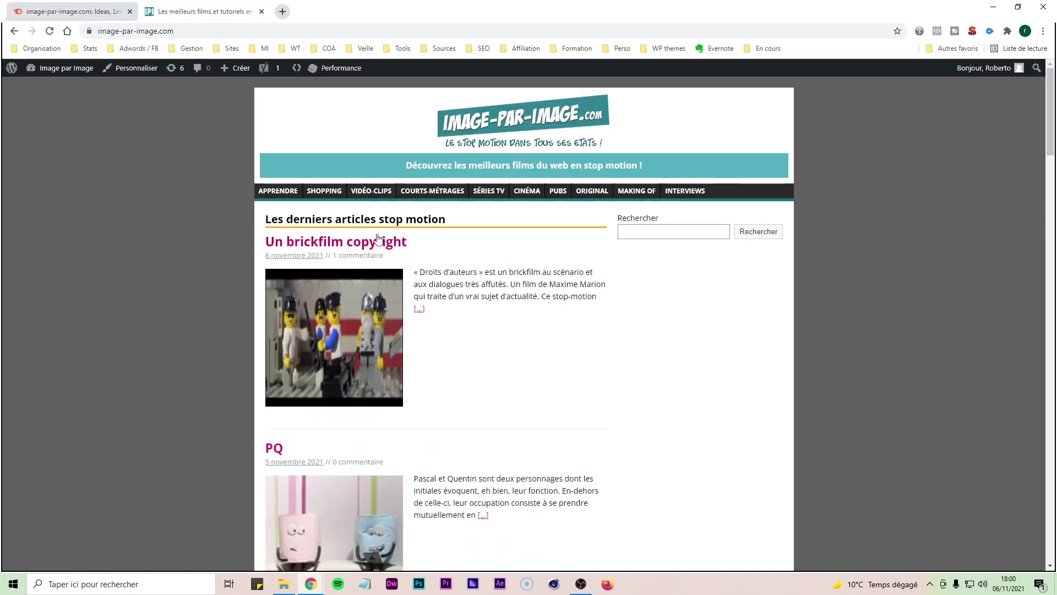
left_click_drag(379, 220, 444, 220)
left_click(456, 224)
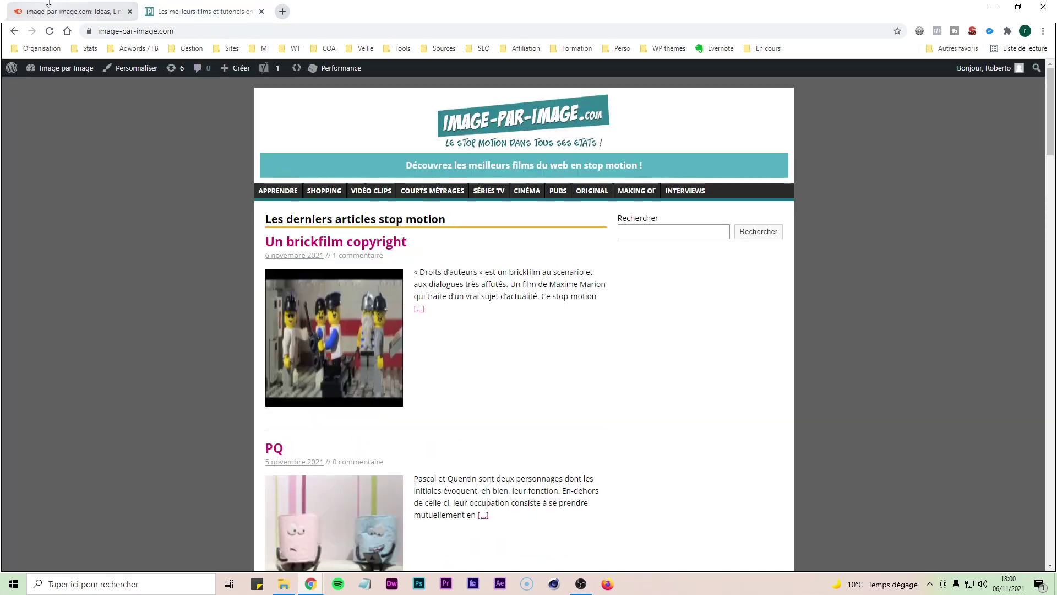
Return to the Semrush prospects and use the advanced filters to show only the URL type News
left_click(65, 10)
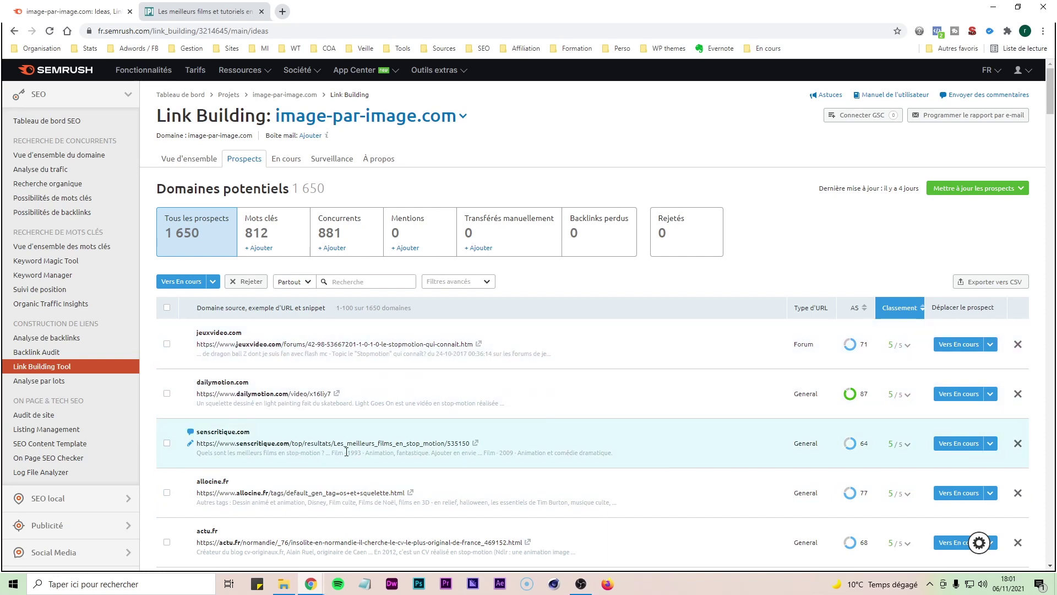
scroll(347, 465, "down", 4)
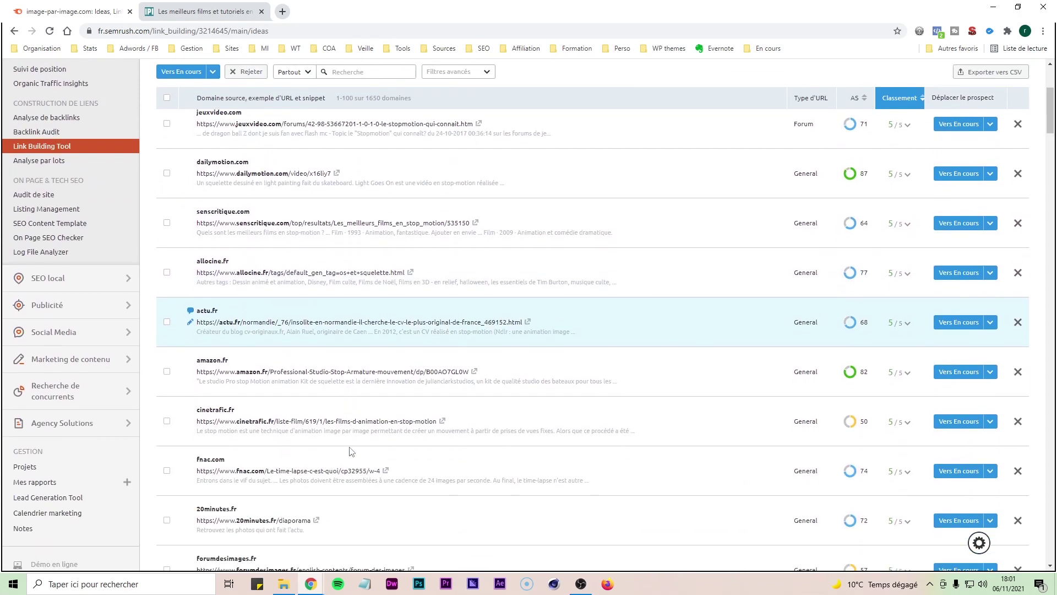
scroll(350, 451, "up", 4)
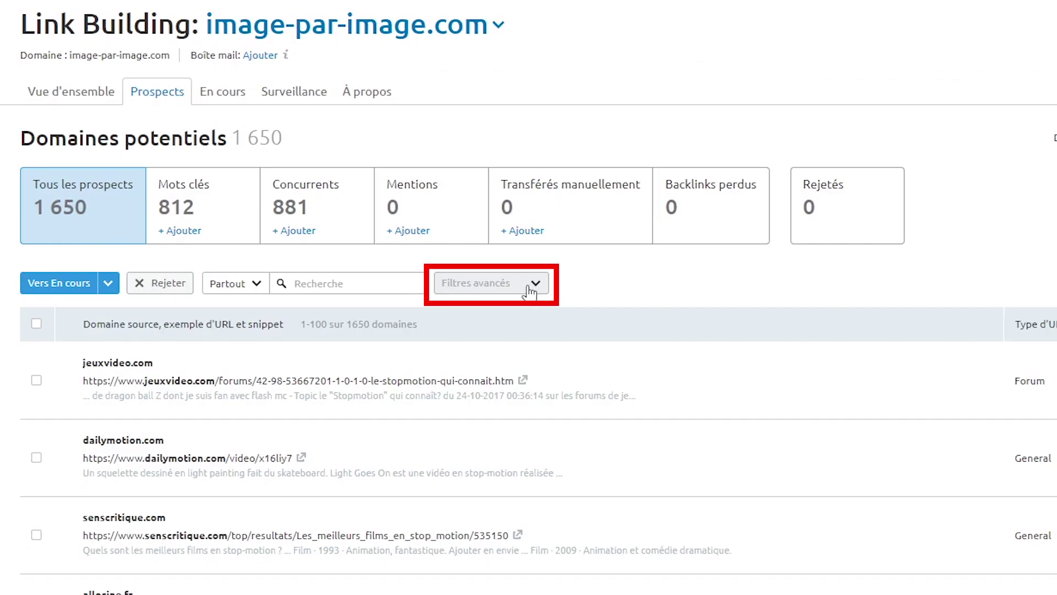
left_click(480, 286)
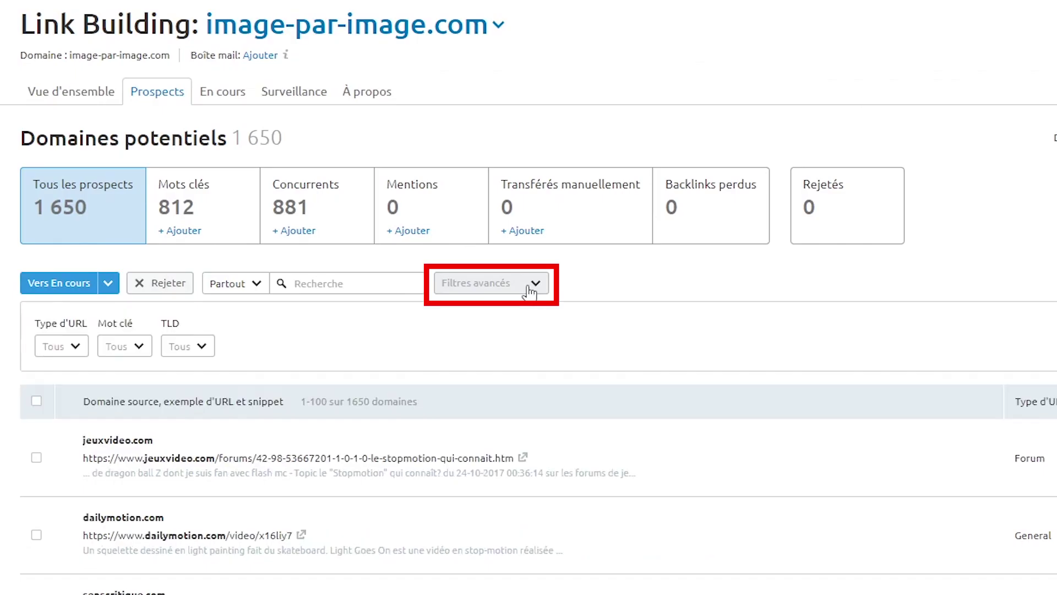
left_click(65, 350)
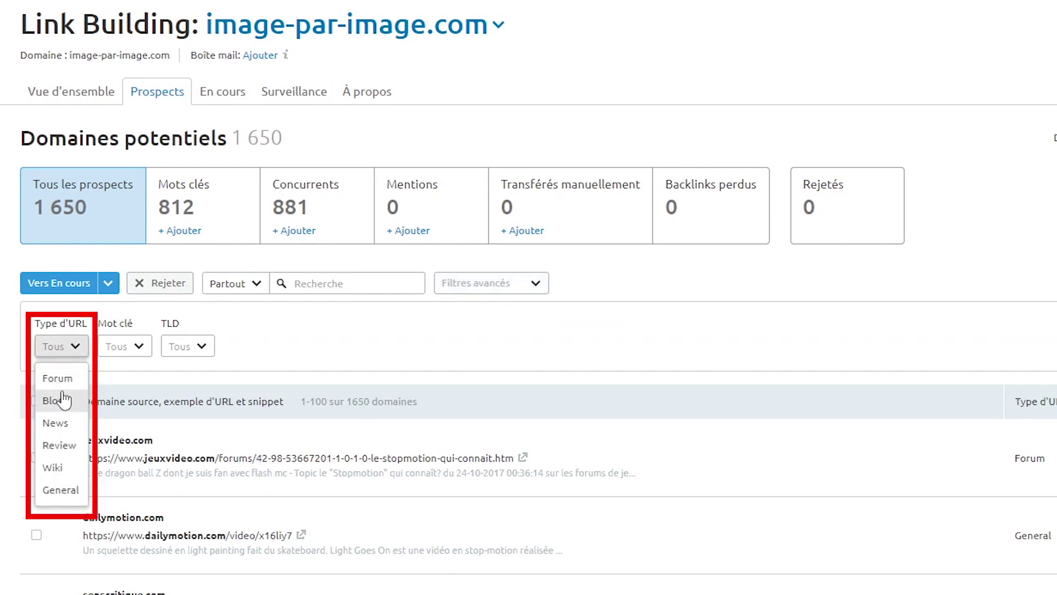
left_click(59, 424)
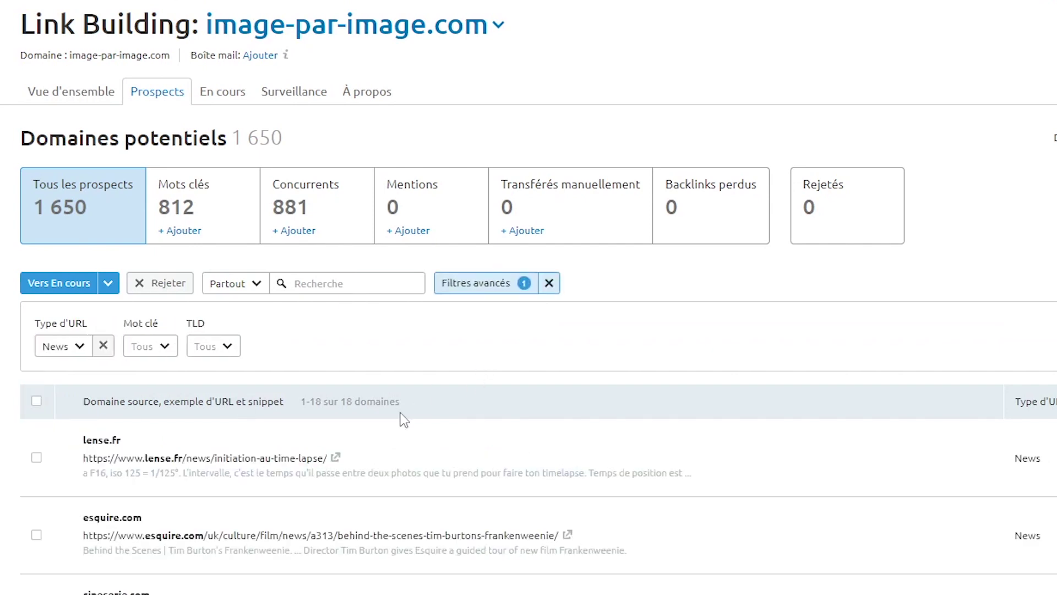
scroll(407, 416, "down", 5)
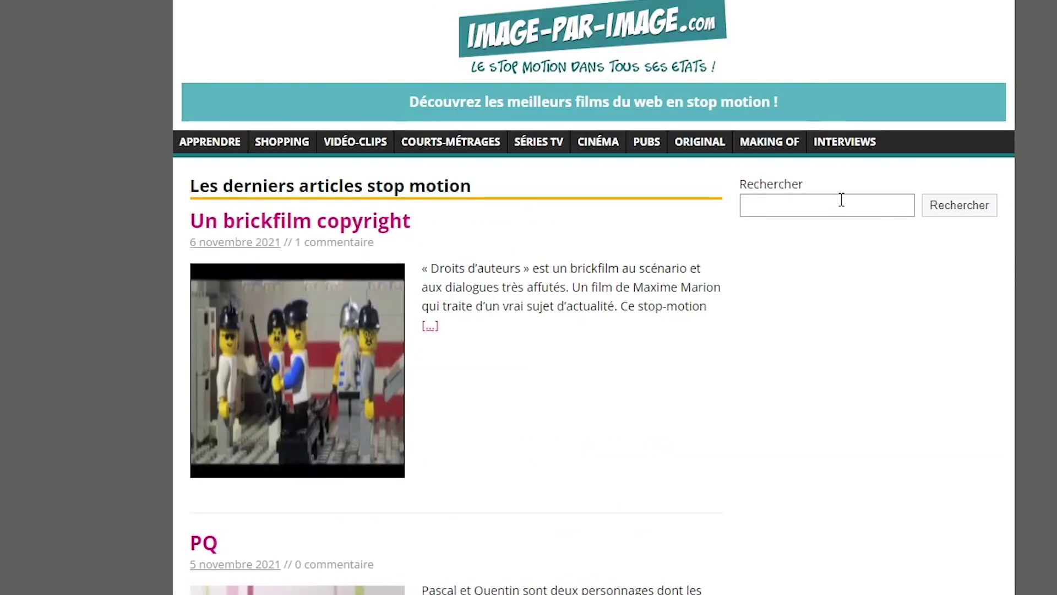
Search the image-par-image.com site for "frankenweenie" and look through the results
left_click(825, 215)
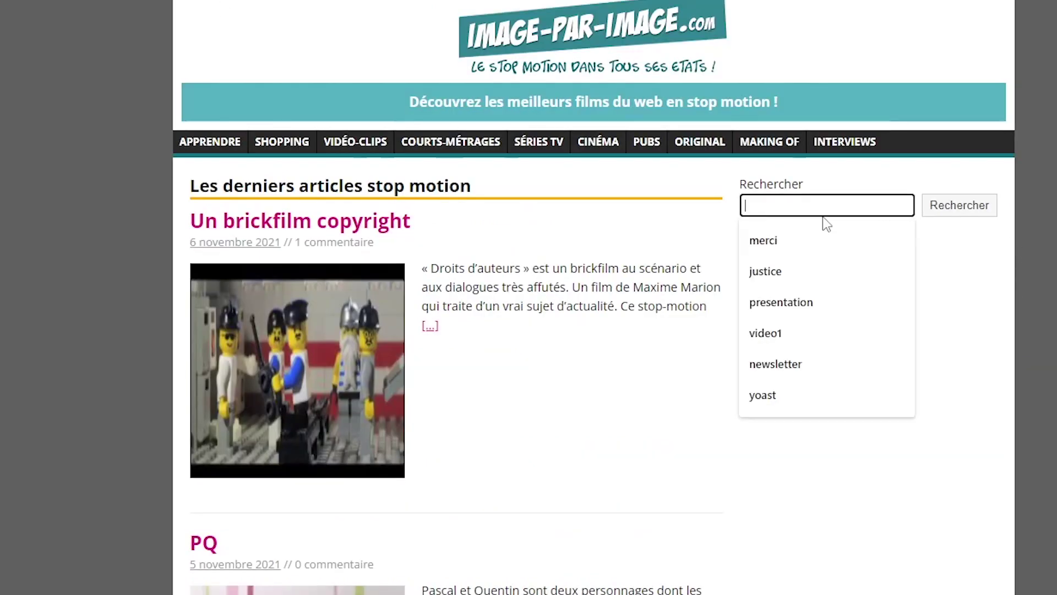
type("frankenweenie")
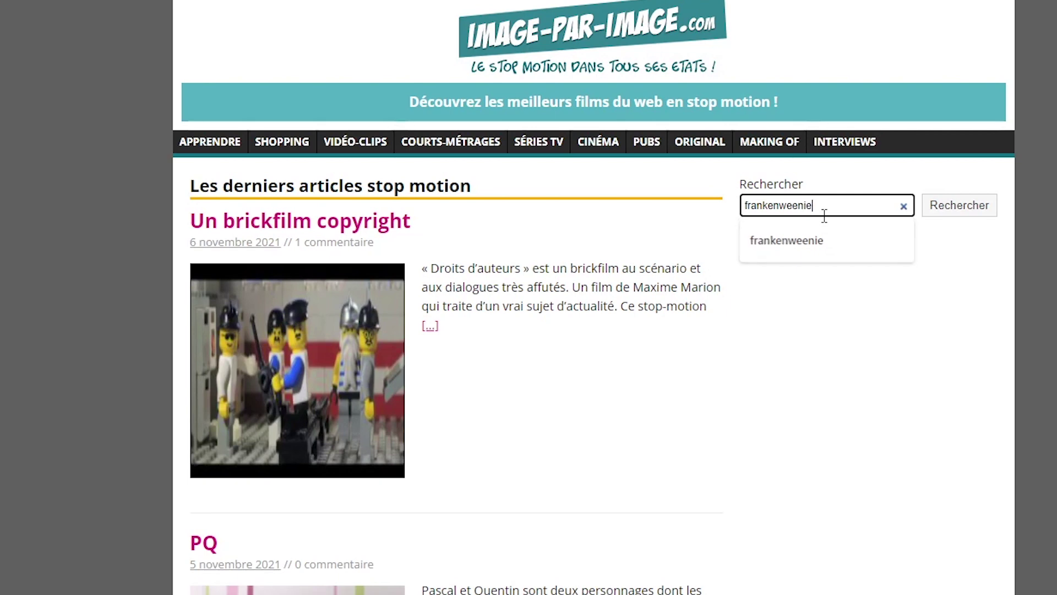
key("Return")
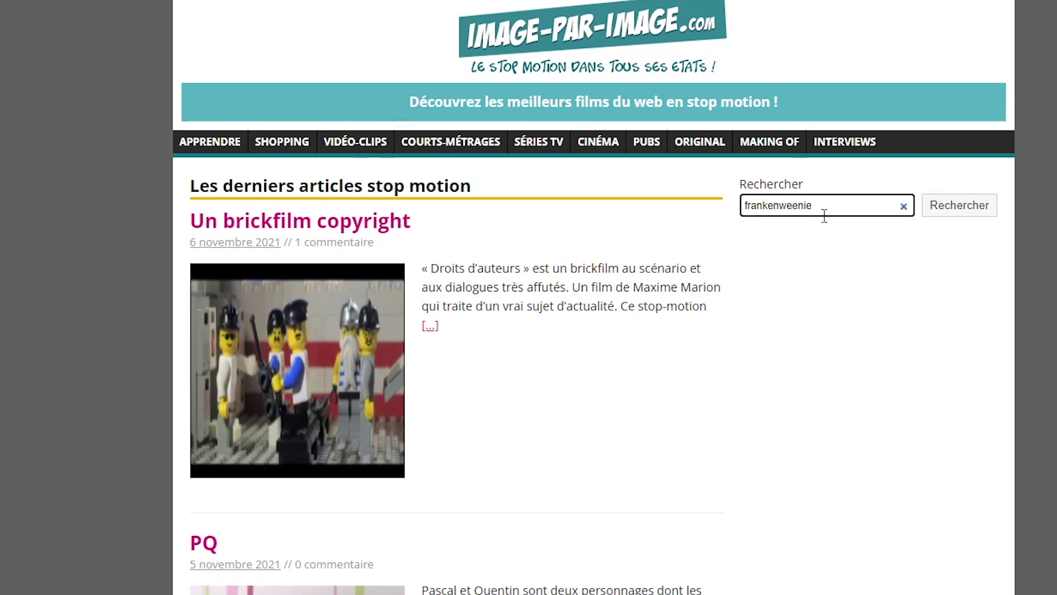
scroll(315, 379, "down", 3)
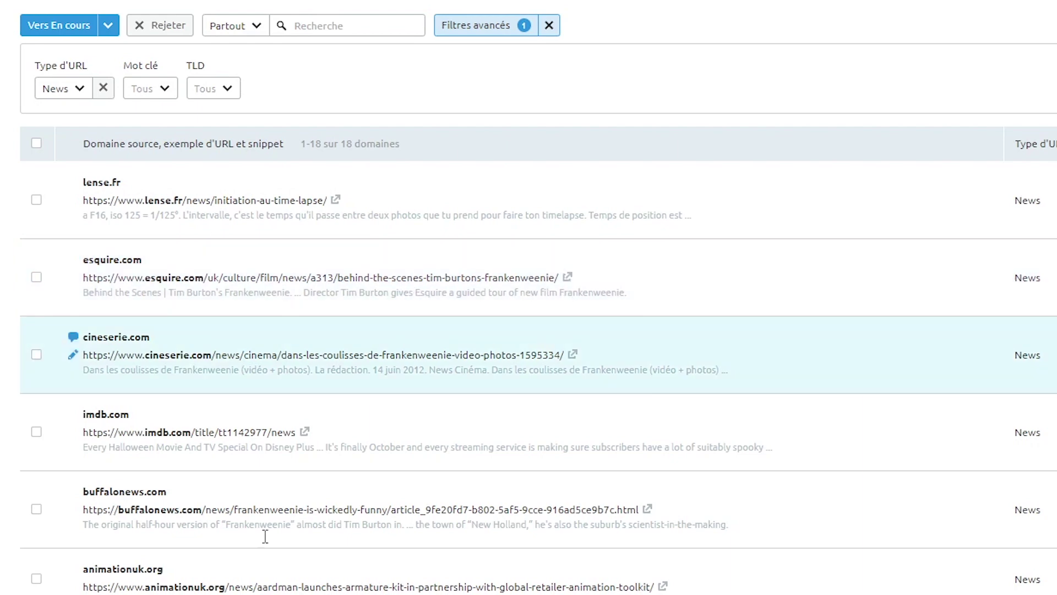
Review the News prospects in Semrush and change the URL type filter to Blog
scroll(313, 233, "down", 3)
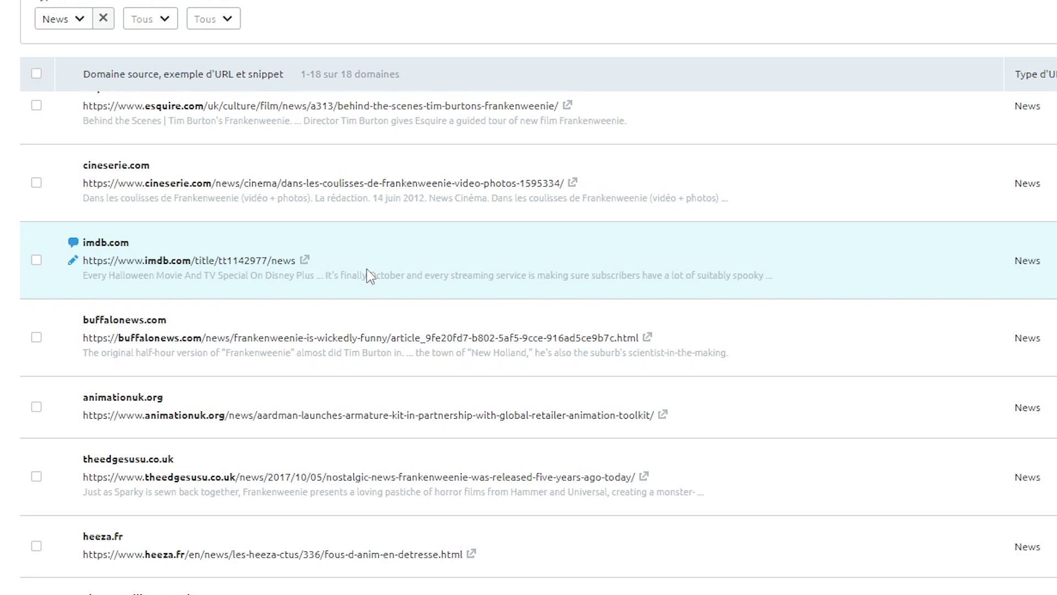
scroll(366, 273, "up", 5)
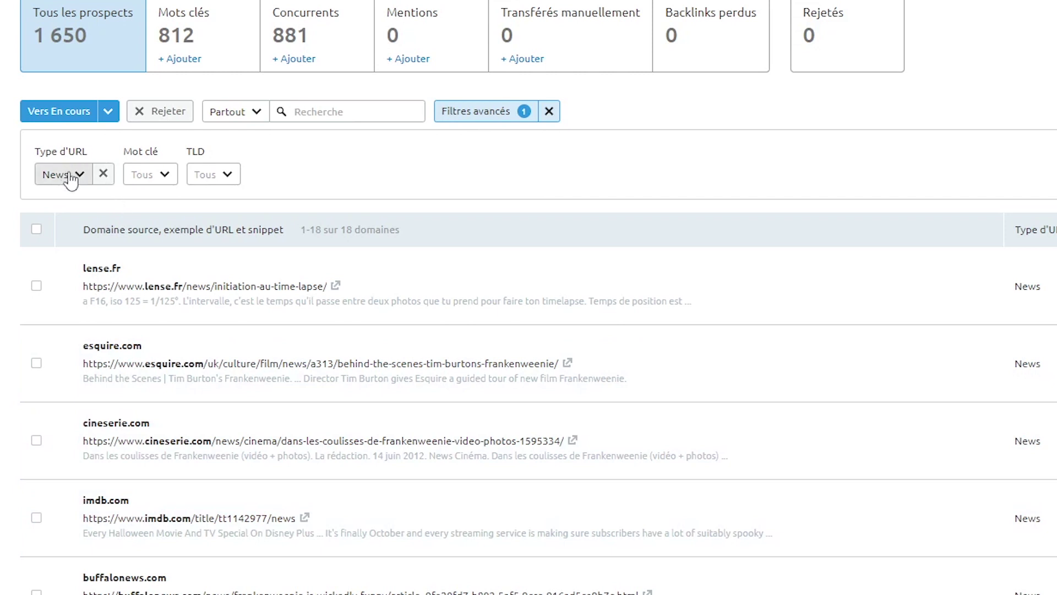
left_click(78, 176)
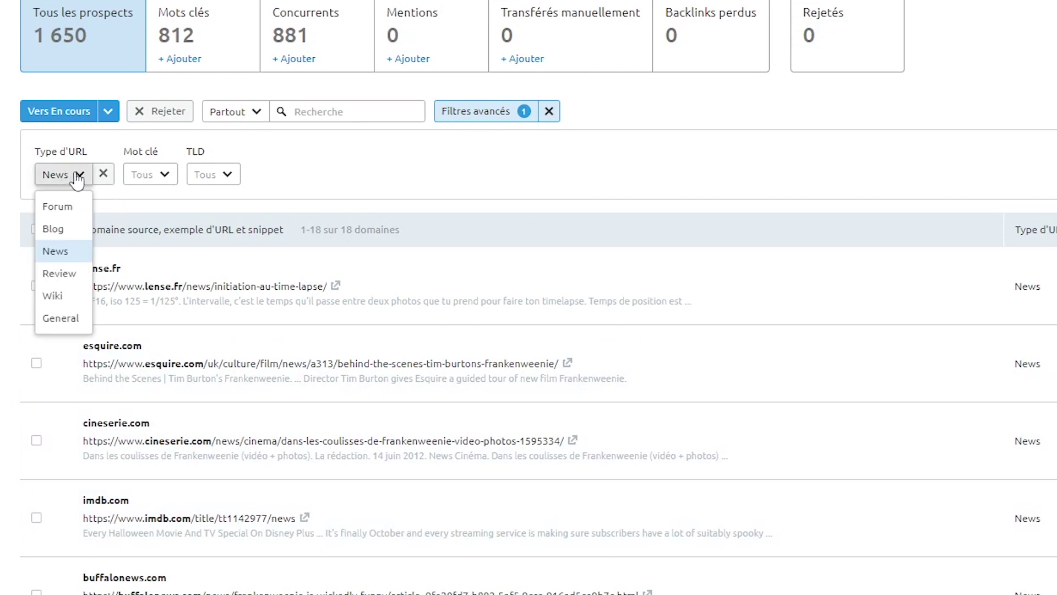
left_click(54, 229)
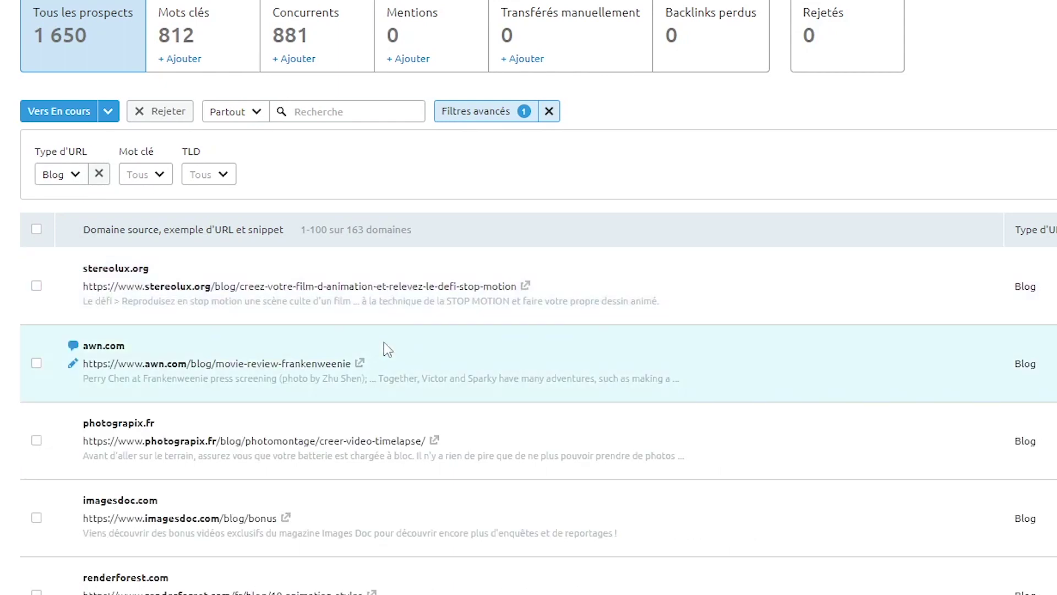
Examine the ranking and AS score columns of the Blog prospects
scroll(435, 47, "up", 3)
scroll(300, 536, "down", 3)
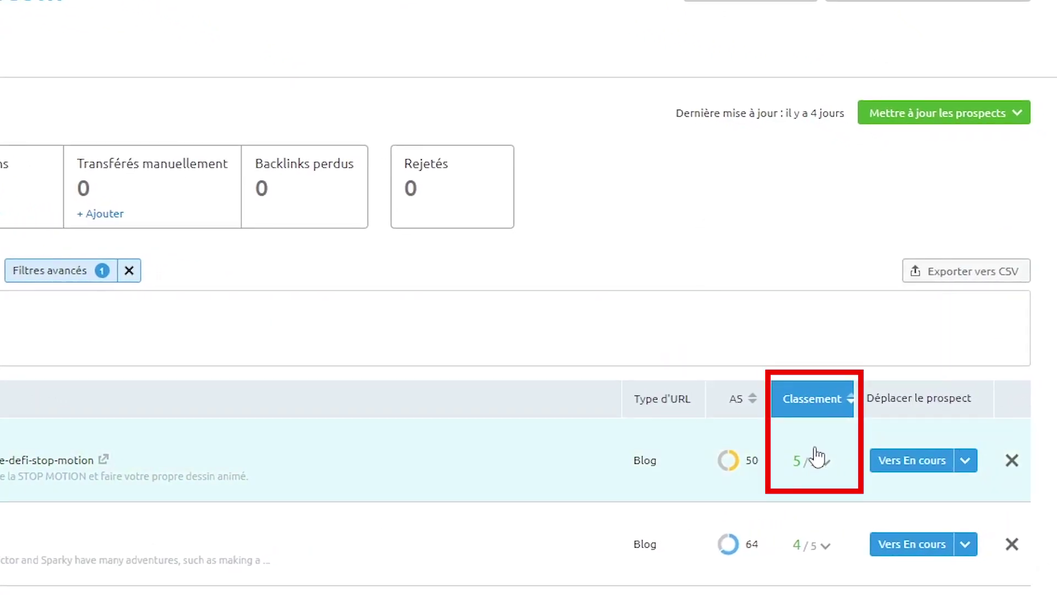
scroll(804, 478, "down", 5)
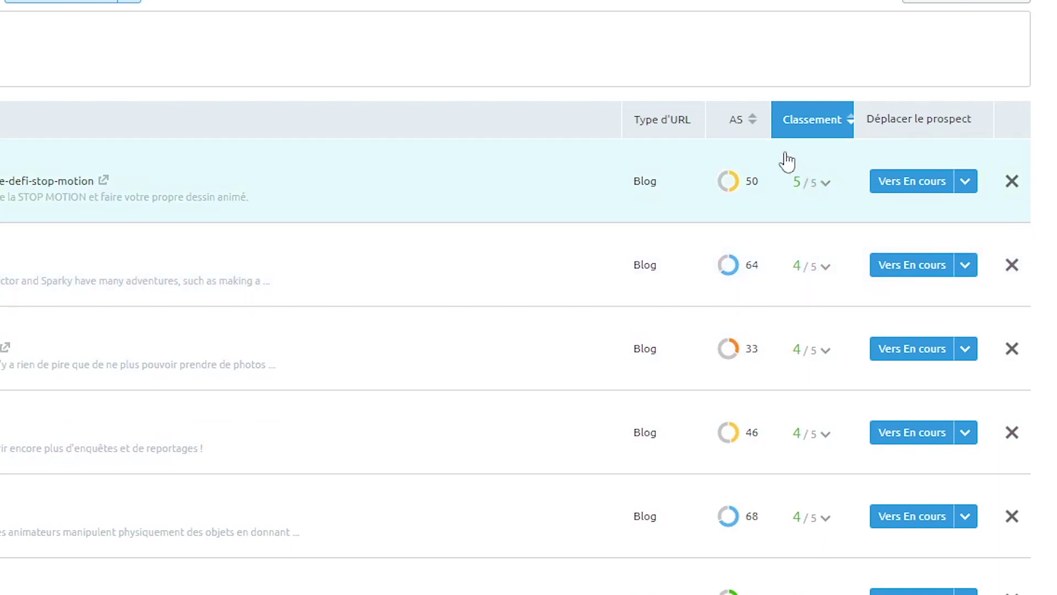
mouse_move(736, 118)
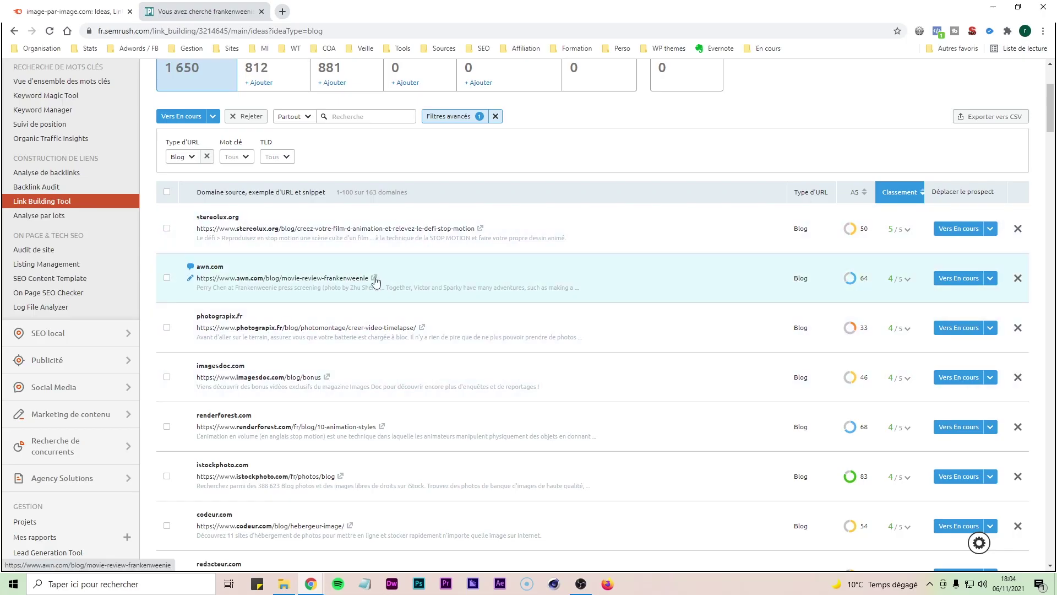
Open the awn.com Frankenweenie movie review from the prospects list and read through the page
left_click(375, 279)
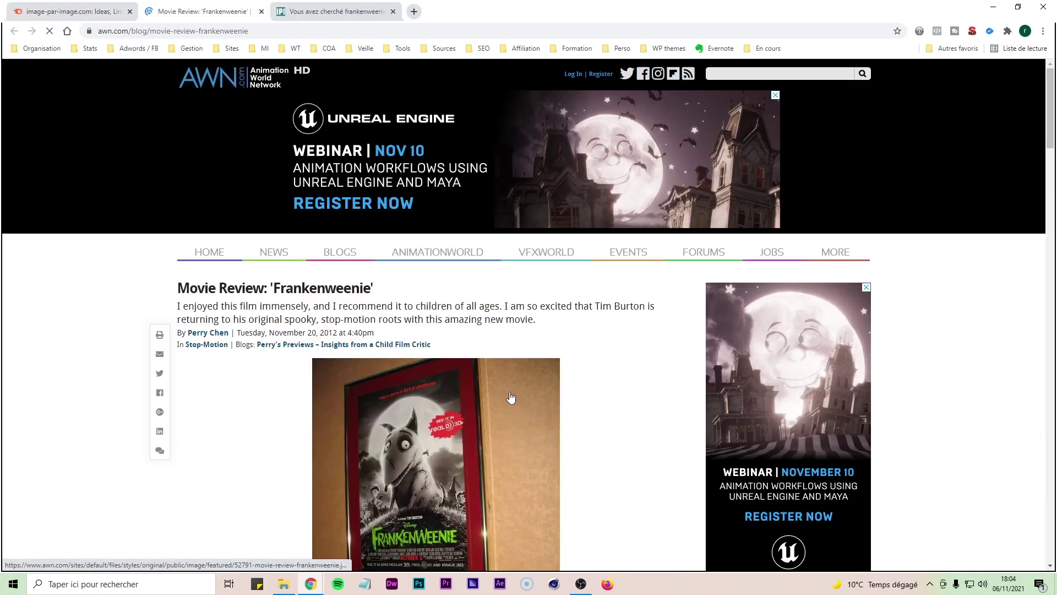
scroll(512, 390, "down", 3)
scroll(512, 390, "down", 15)
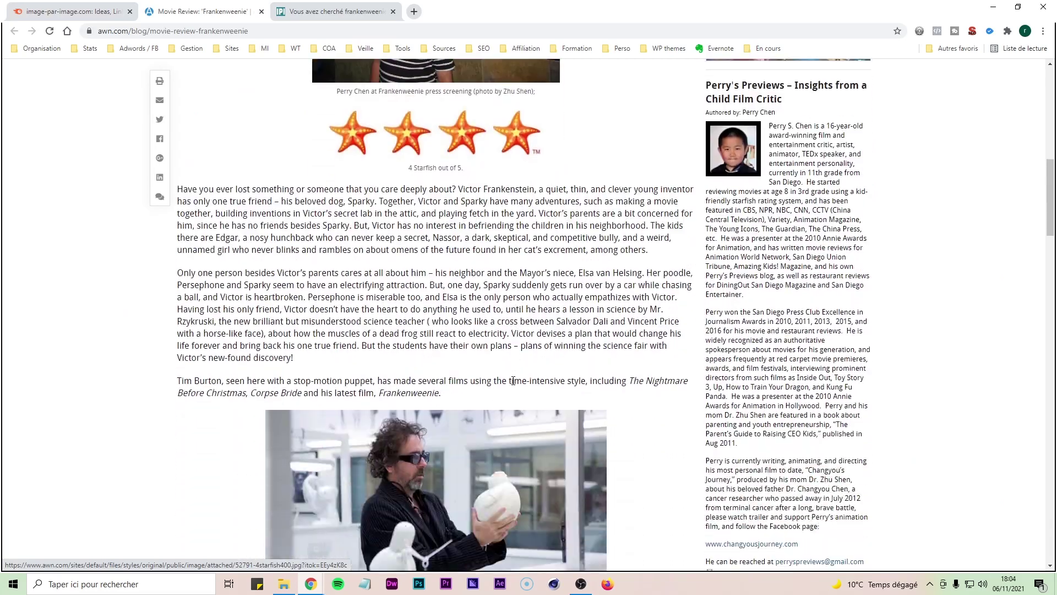
scroll(514, 383, "down", 6)
scroll(516, 376, "up", 11)
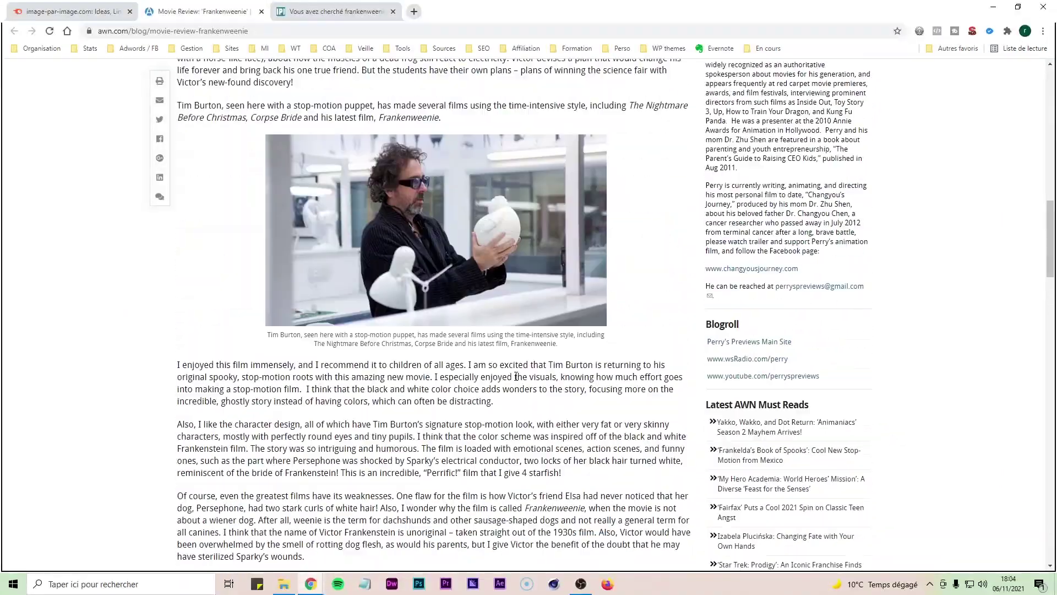
scroll(515, 376, "up", 10)
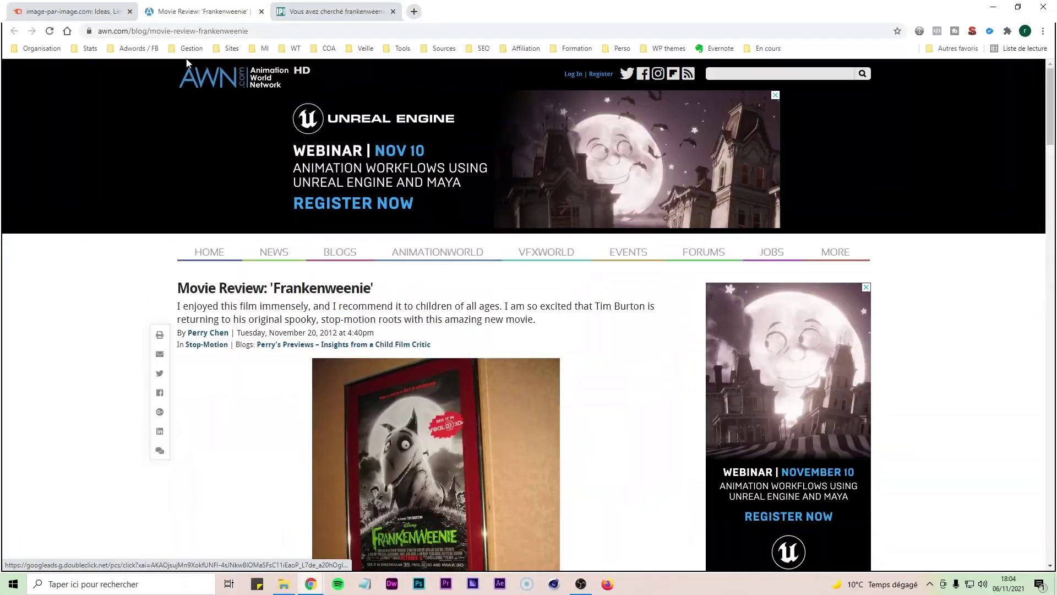
Return to the Semrush Blog prospects and move awn.com to the En cours list with the default Général strategy
left_click(66, 12)
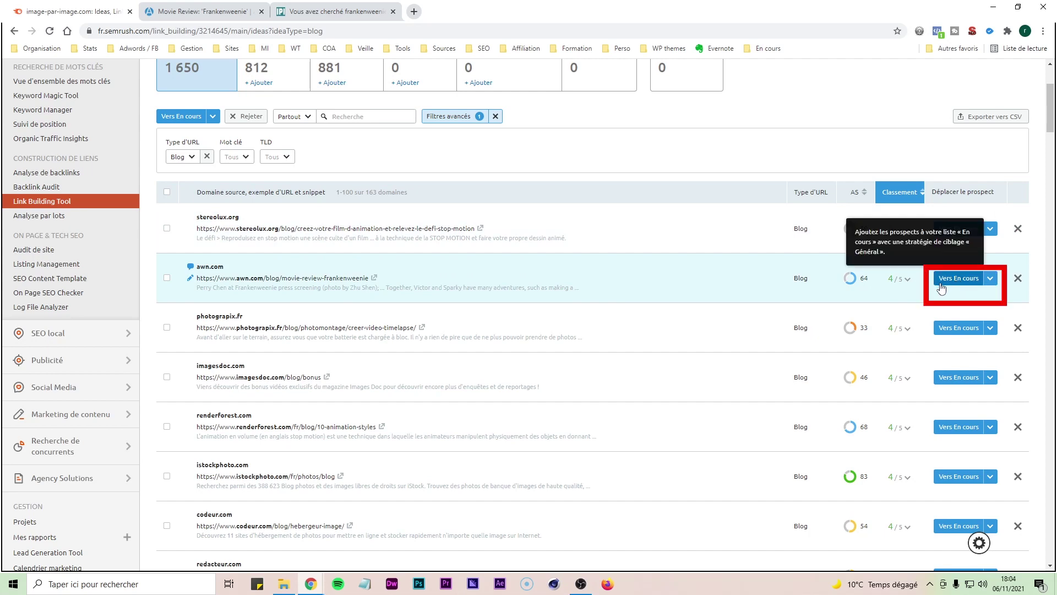
left_click(971, 284)
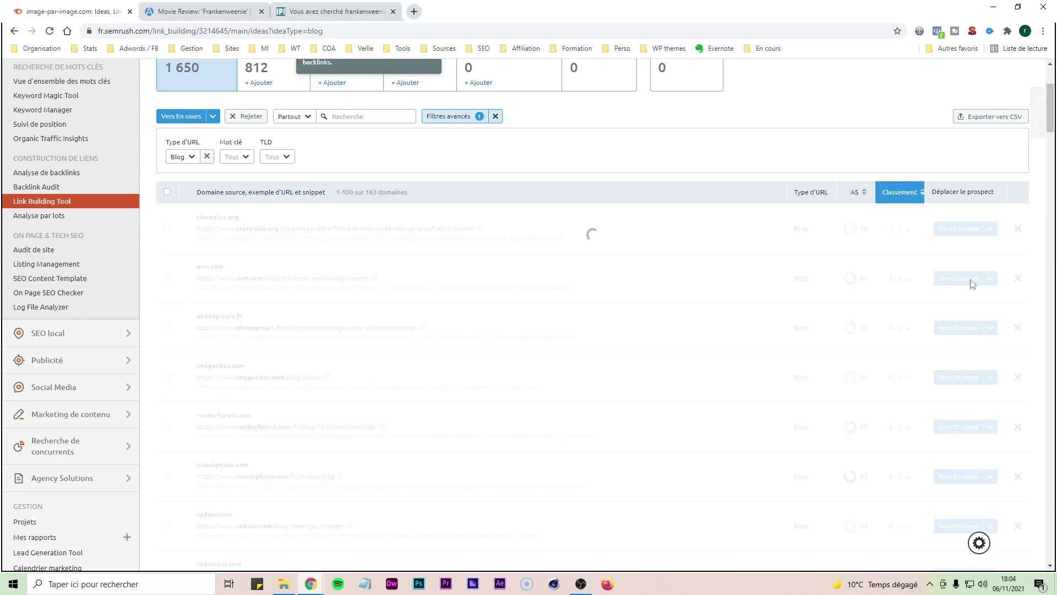
scroll(715, 303, "up", 2)
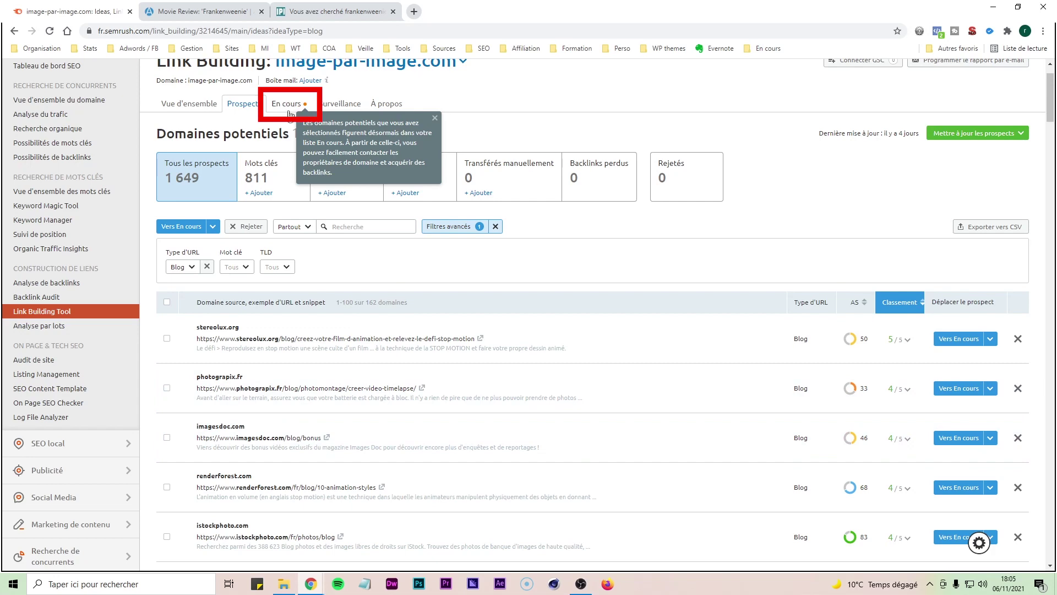
Look through the remaining Blog prospects and their AS and Classement scores
scroll(295, 479, "down", 2)
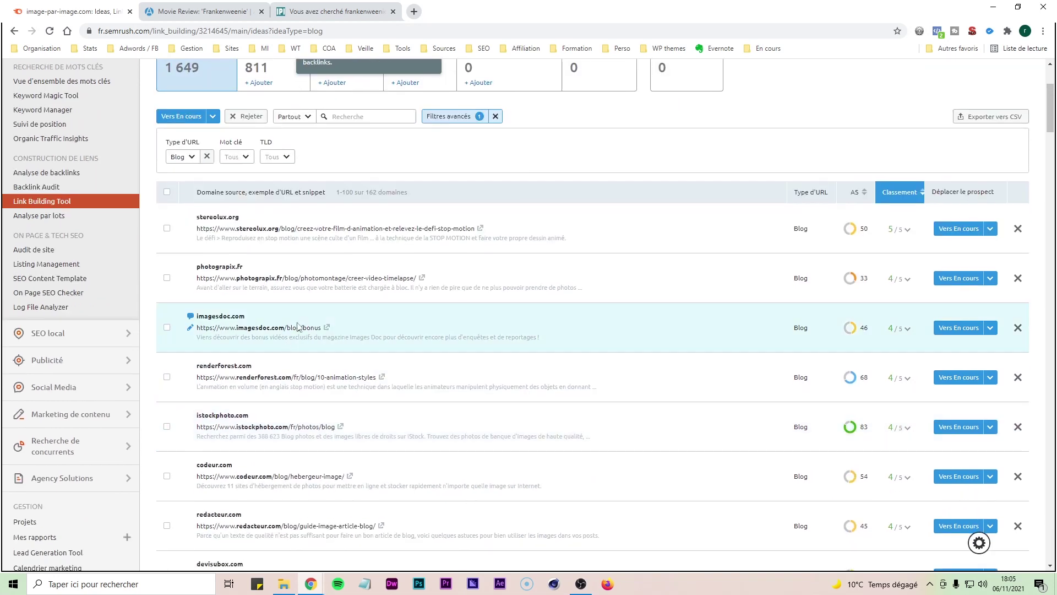
scroll(295, 326, "down", 3)
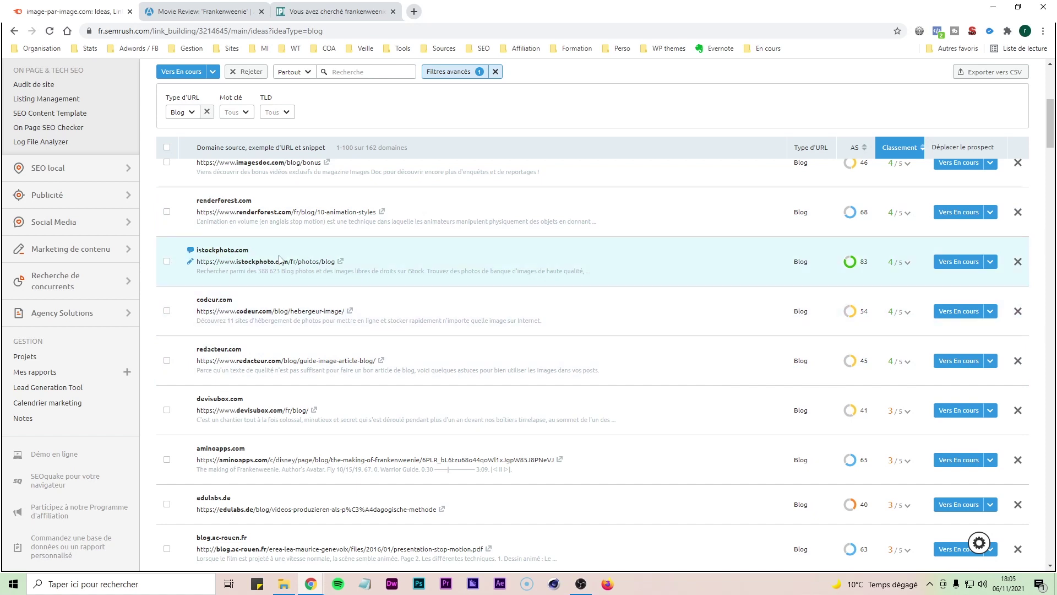
scroll(283, 311, "down", 1)
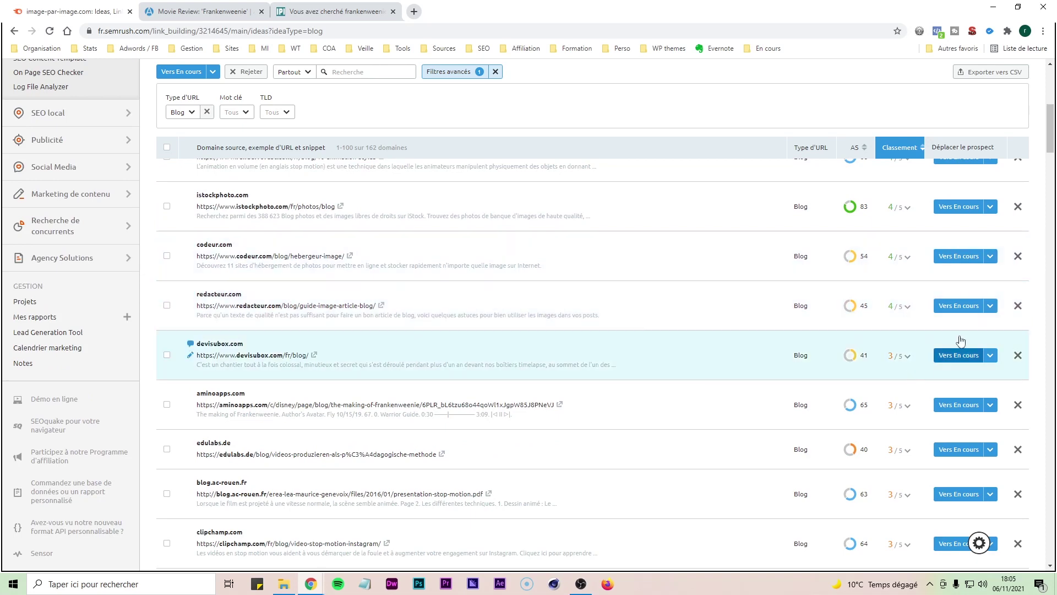
scroll(309, 300, "up", 6)
scroll(308, 300, "up", 1)
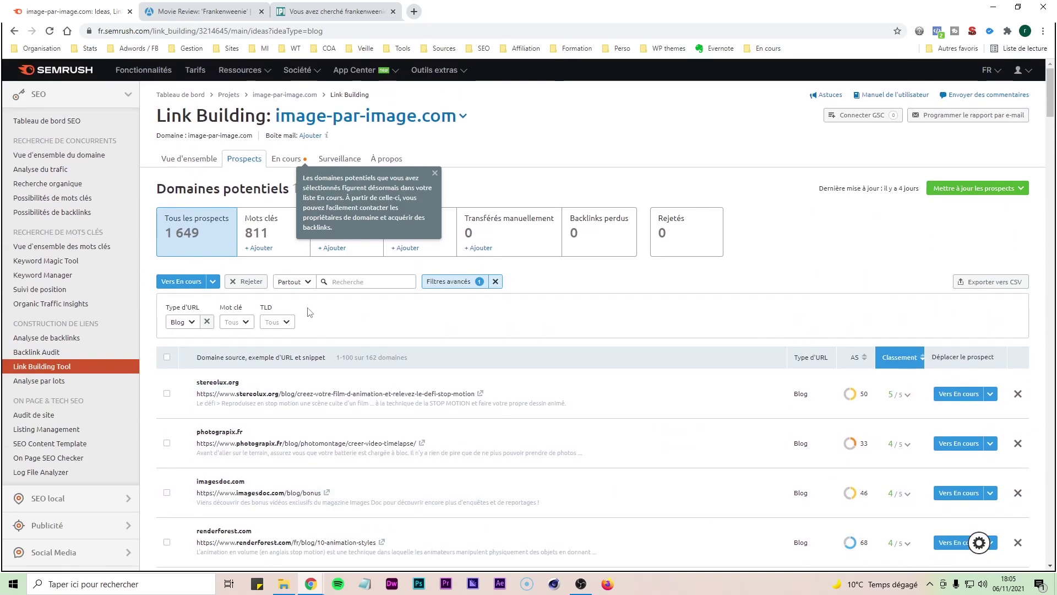
Open the contact e-mail for awn.com in the En cours list and examine its recipients, subject and message template
left_click(282, 161)
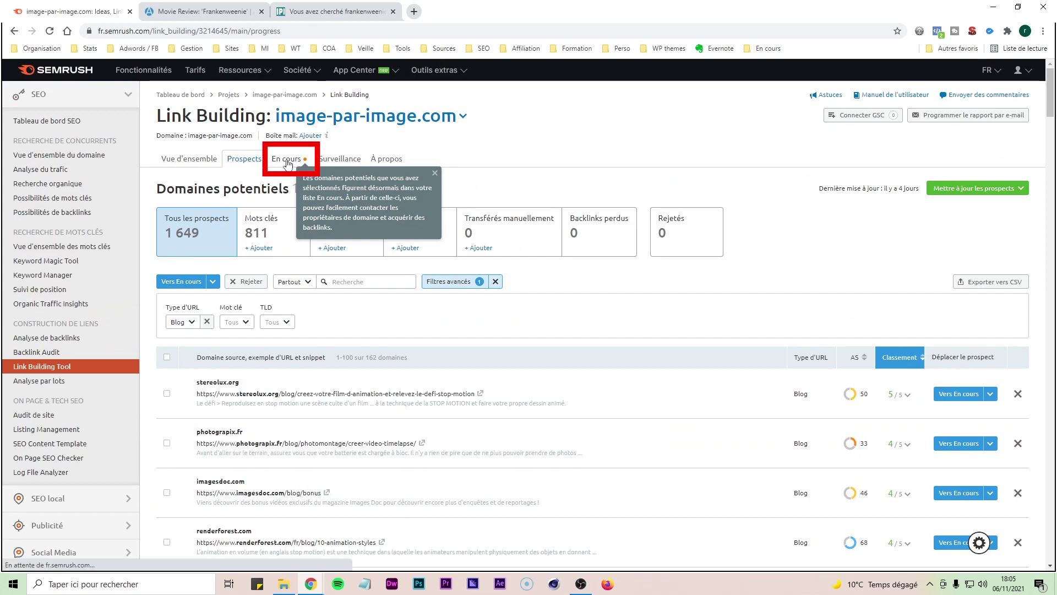
scroll(451, 385, "down", 2)
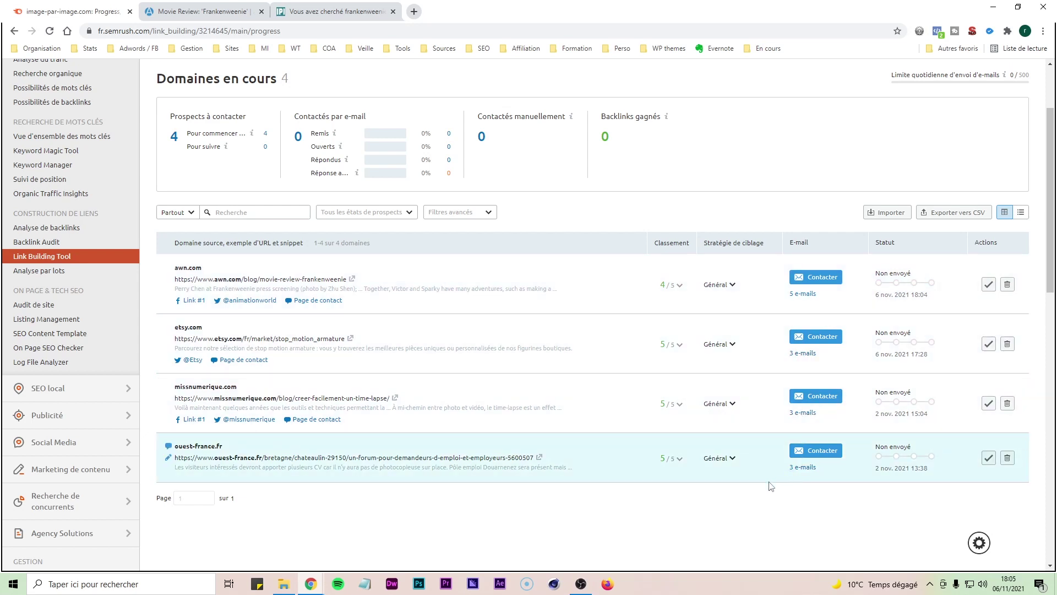
left_click(823, 277)
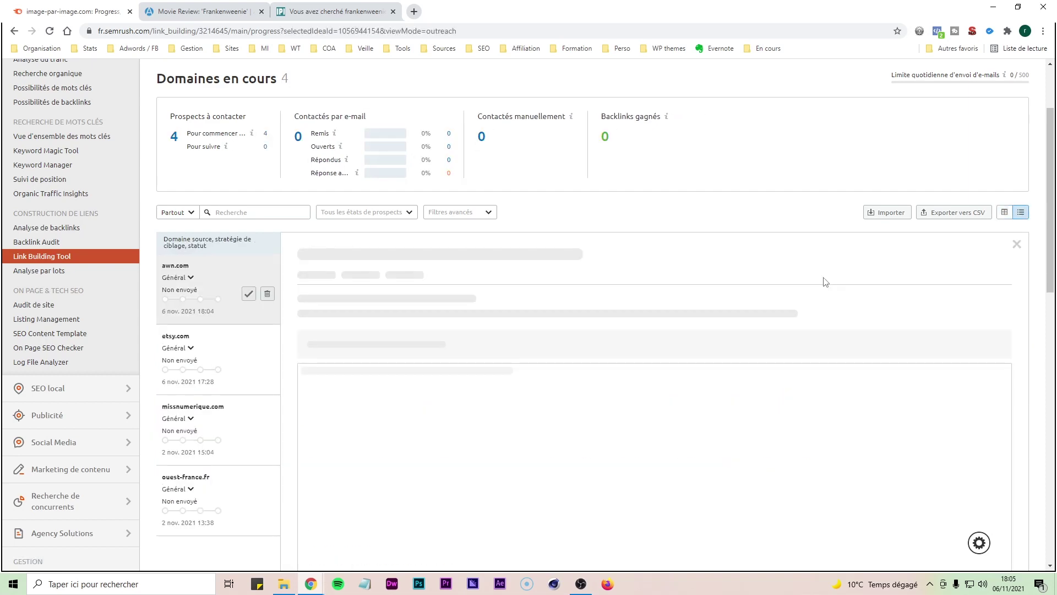
scroll(353, 208, "down", 2)
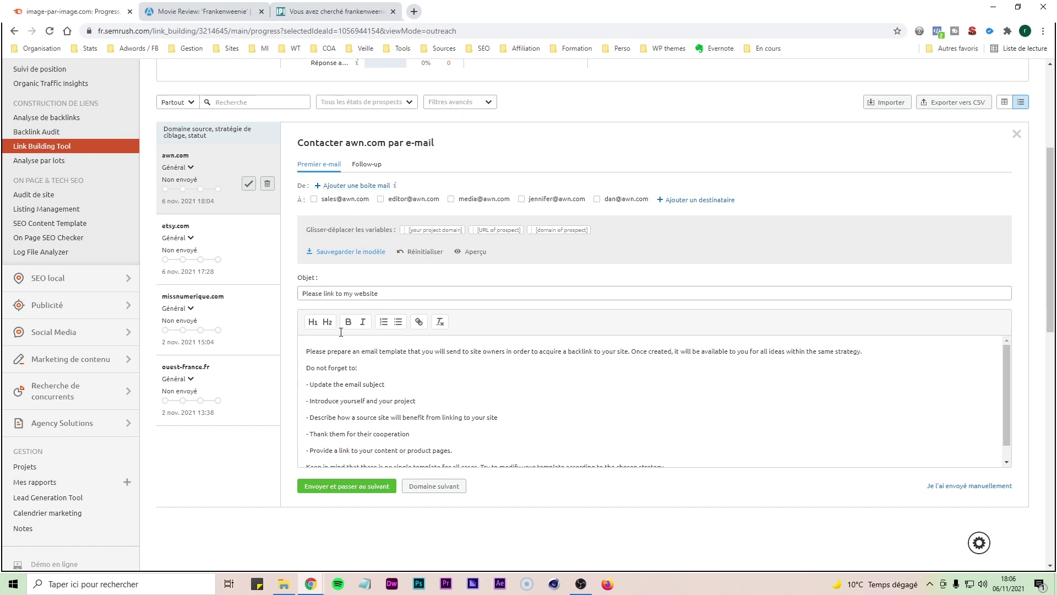
left_click_drag(379, 293, 300, 292)
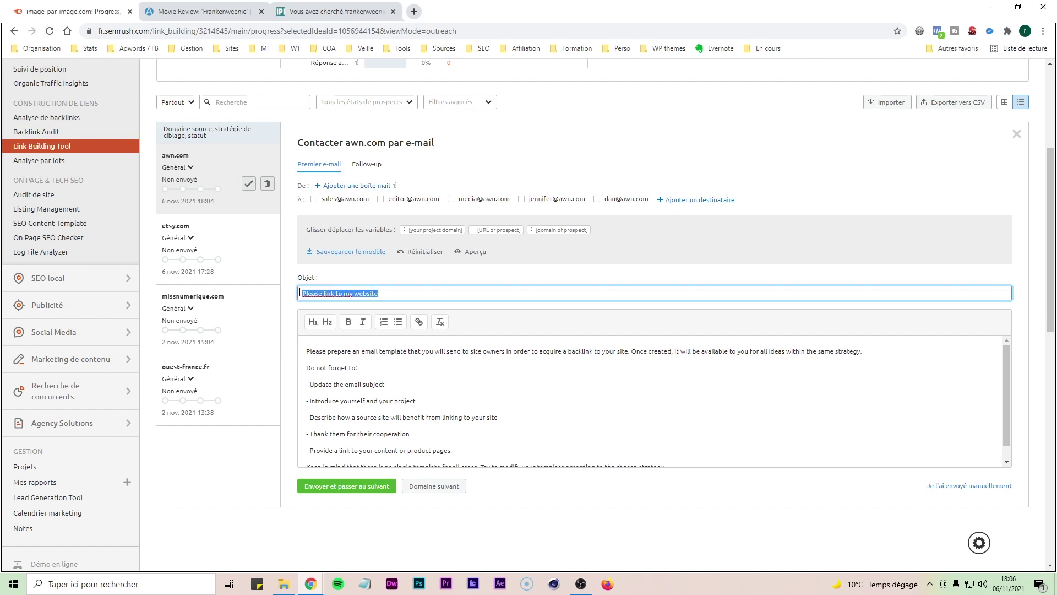
left_click(353, 382)
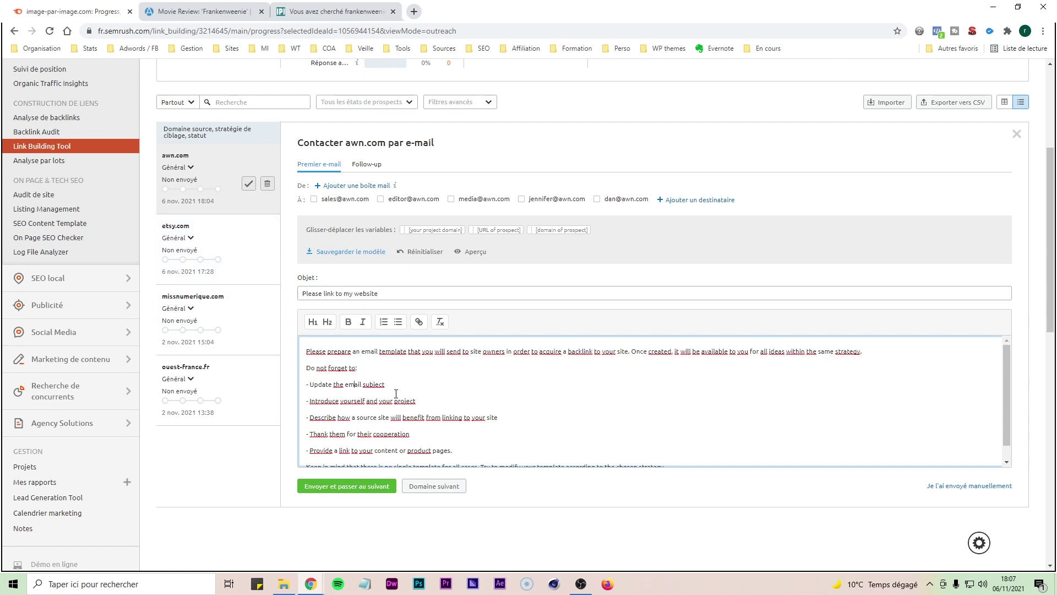
Go back to the Prospects list and open the targeting strategy customization from jeuxvideo.com's strategy choices
scroll(400, 388, "up", 4)
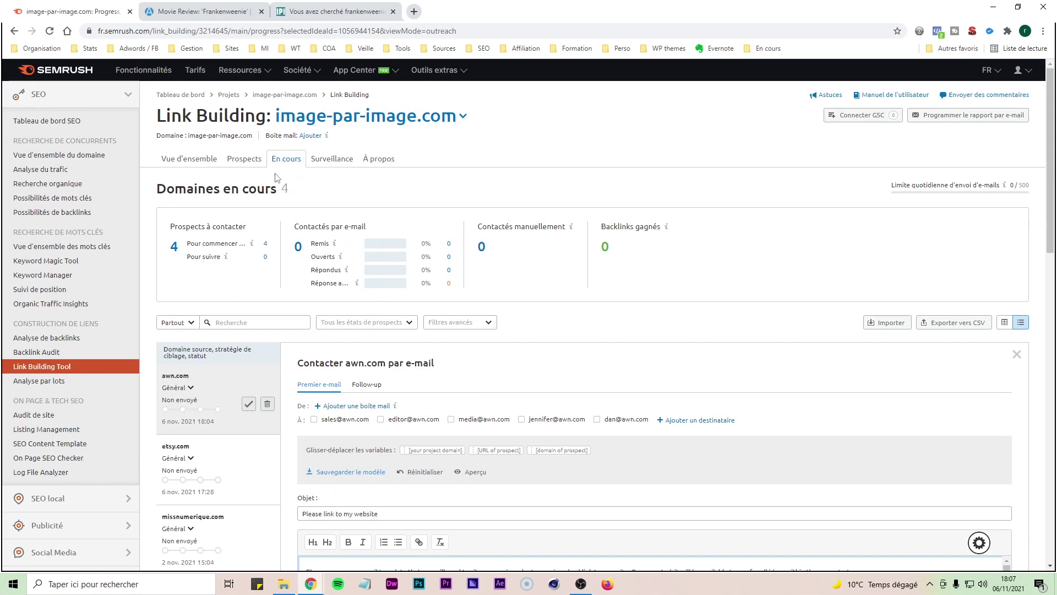
left_click(244, 161)
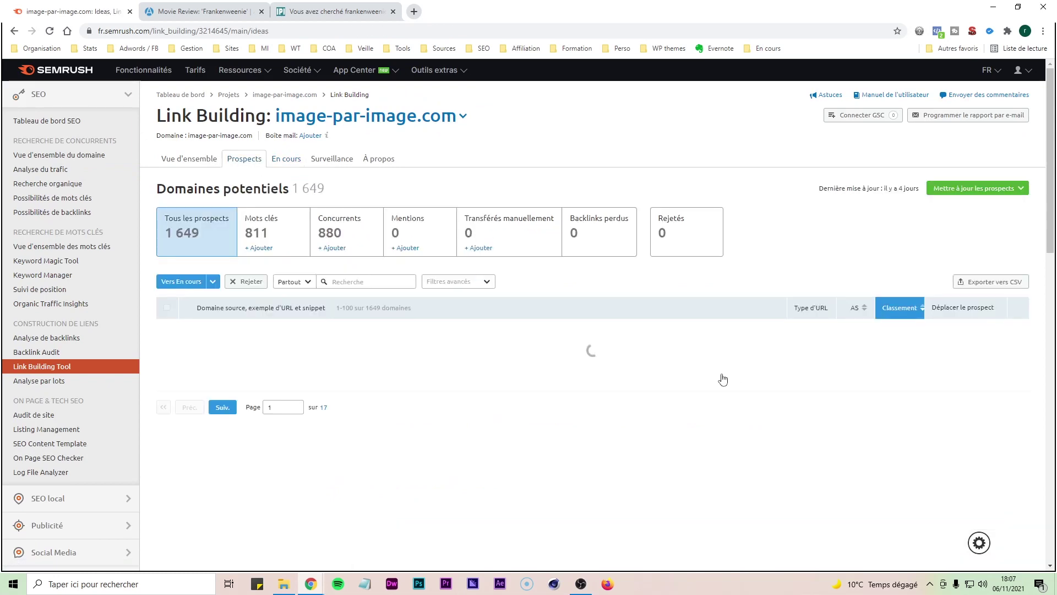
scroll(723, 372, "down", 1)
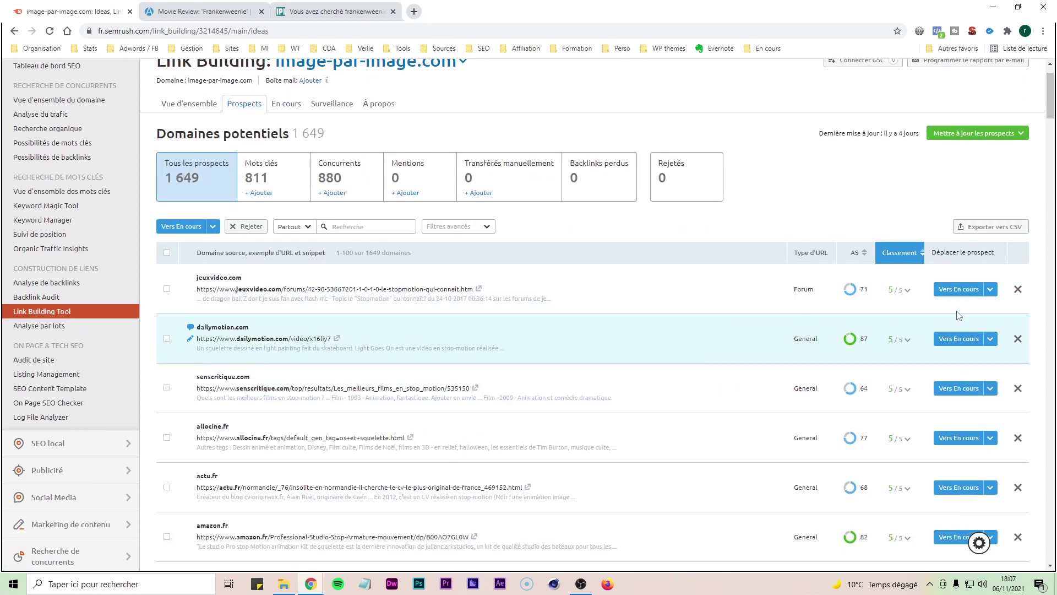
left_click(991, 290)
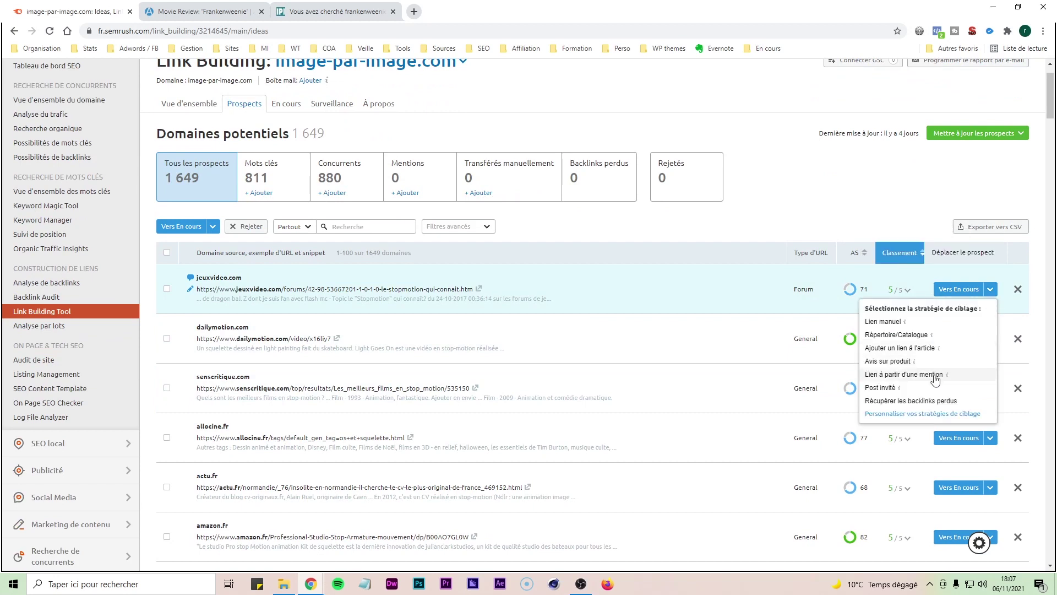
left_click(910, 417)
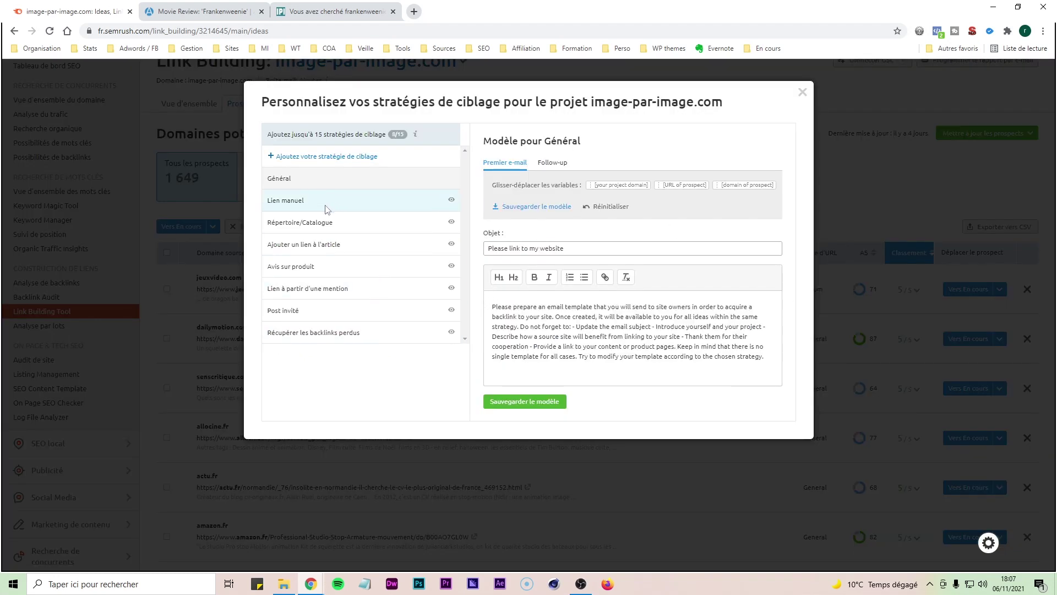
Examine the targeting strategies and the e-mail templates for Général and Ajouter un lien à l'article, and close the dialog
left_click_drag(314, 135, 369, 135)
left_click(421, 161)
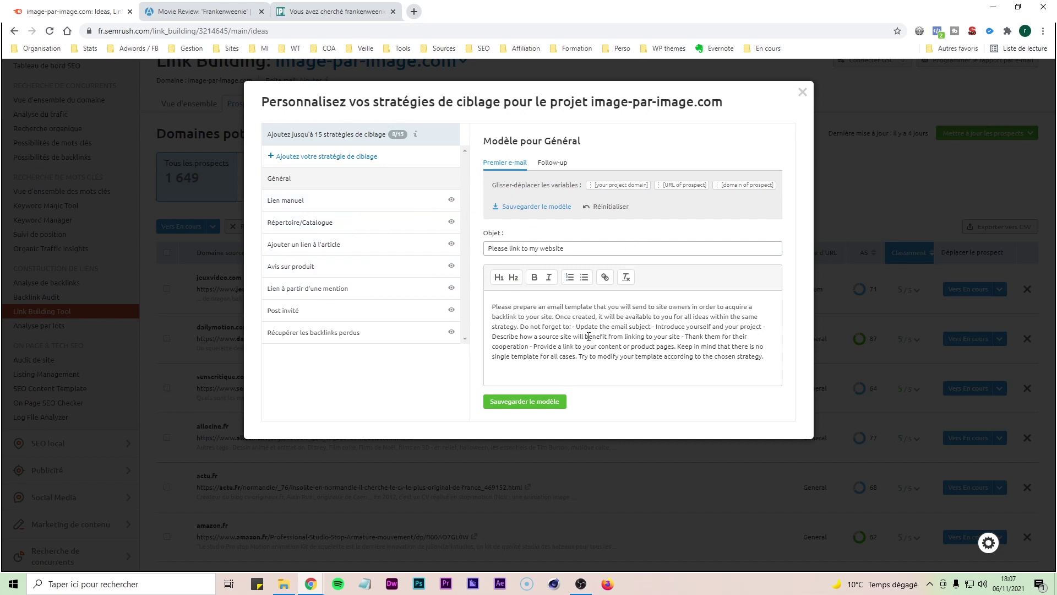
left_click_drag(551, 316, 565, 317)
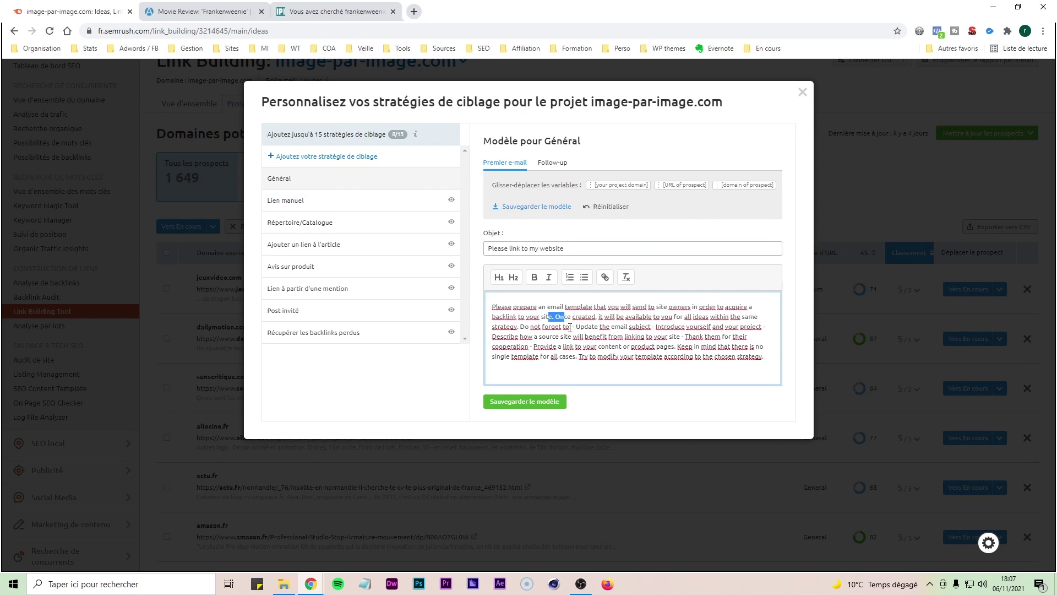
left_click(545, 319)
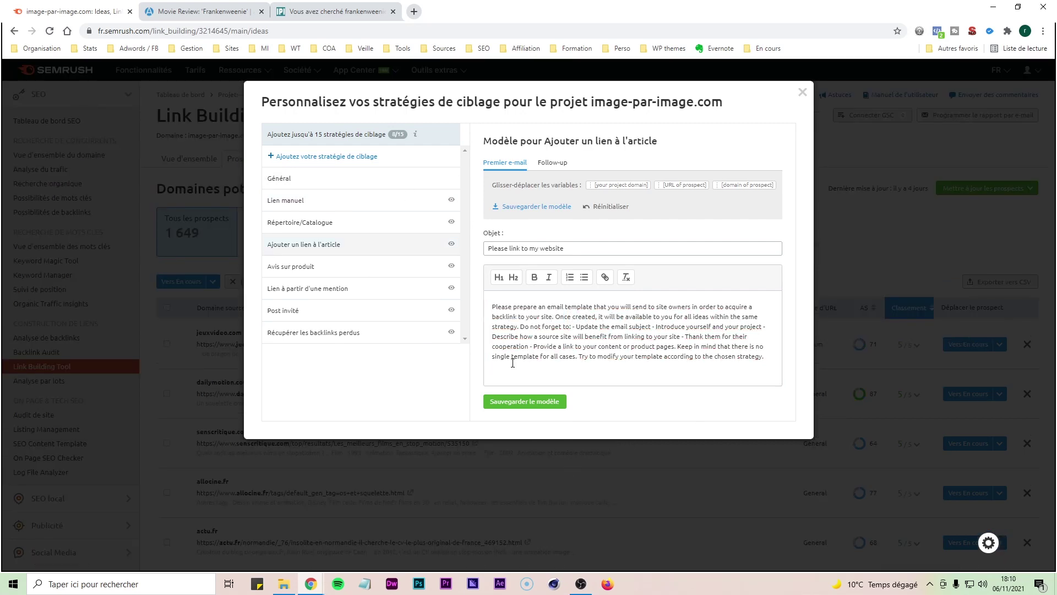
left_click(803, 93)
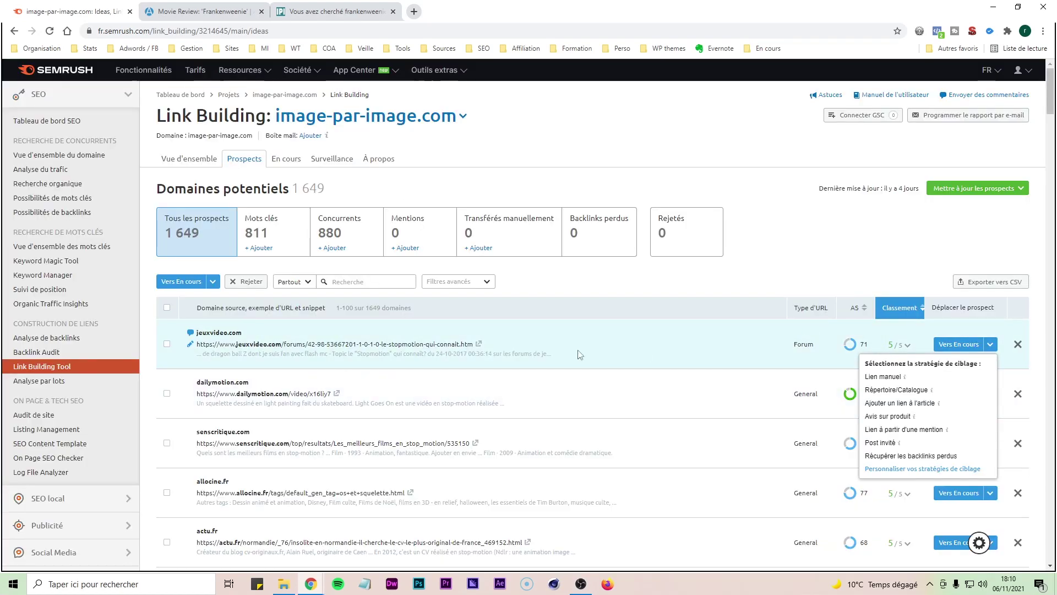
left_click(848, 267)
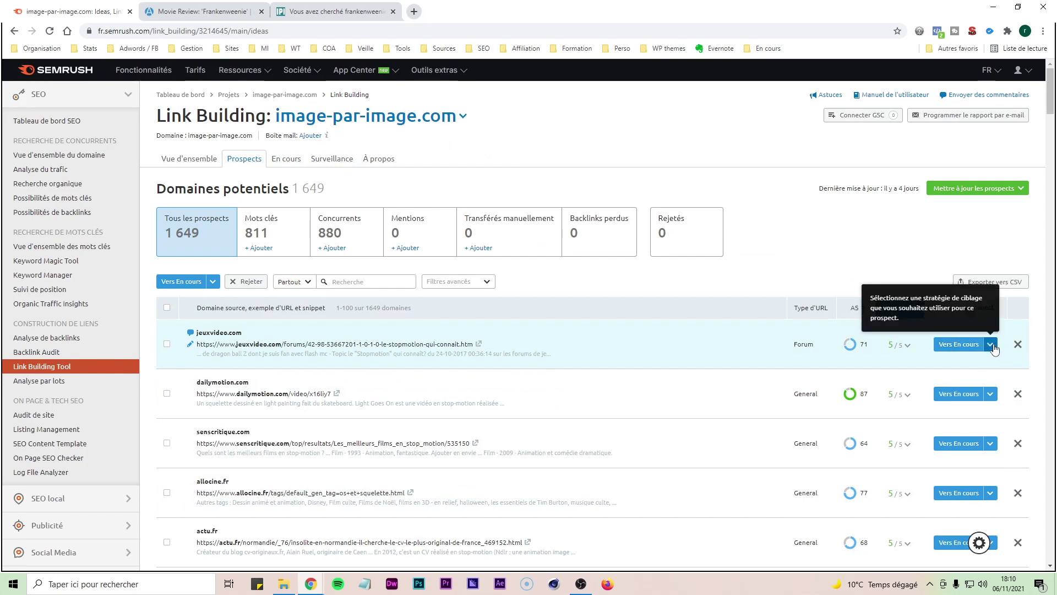
Move jeuxvideo.com to En cours with the Ajouter un lien à l'article strategy and check its strategy in that list
left_click(989, 346)
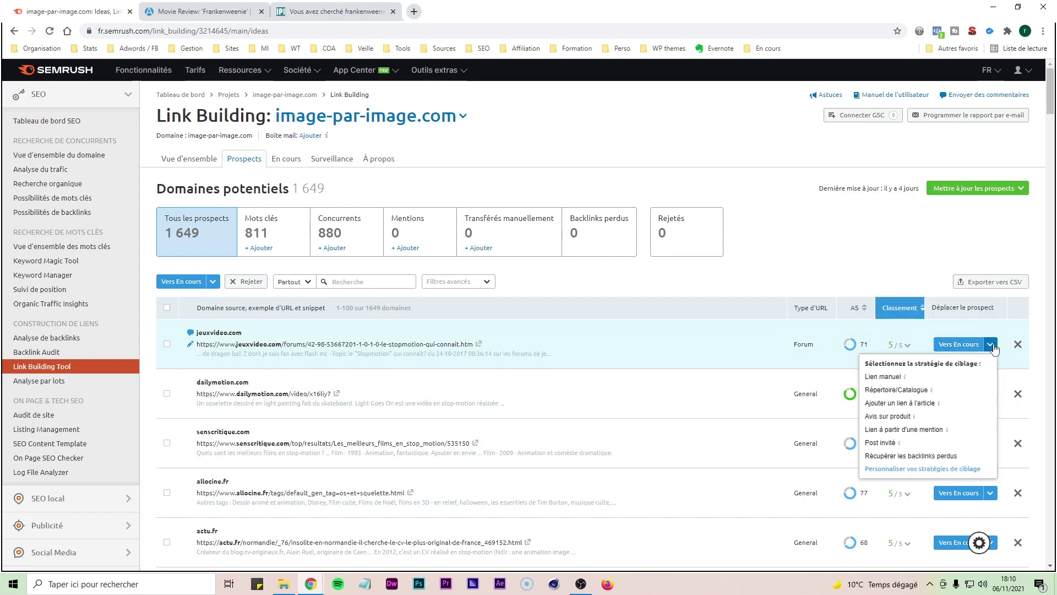
left_click(882, 404)
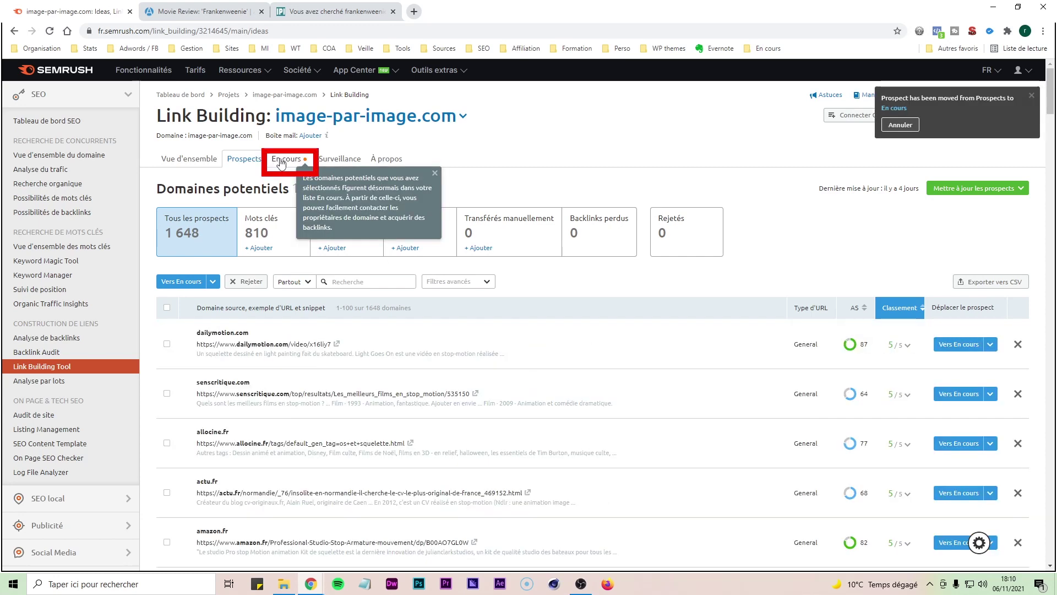
left_click(281, 162)
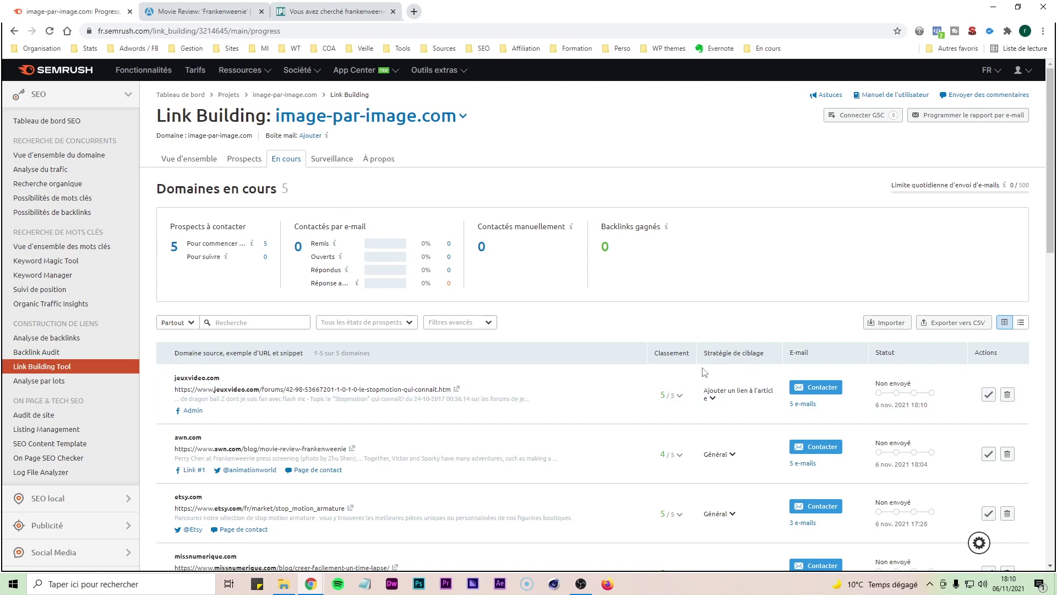
left_click(716, 404)
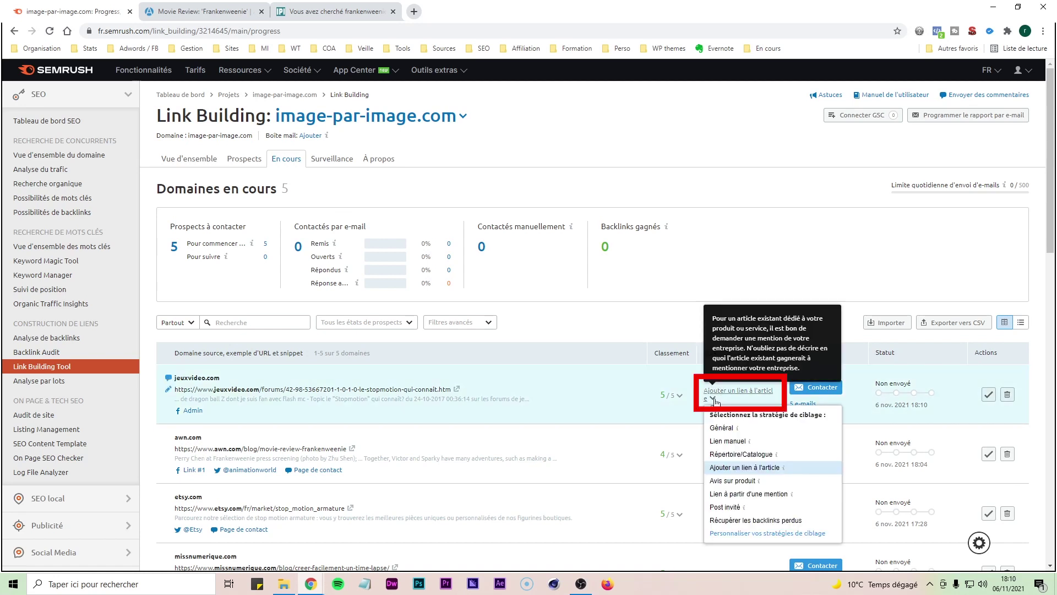
left_click(710, 401)
Change the targeting strategy of awn.com in the En cours list to Répertoire/Catalogue
scroll(669, 381, "down", 1)
scroll(669, 381, "down", 2)
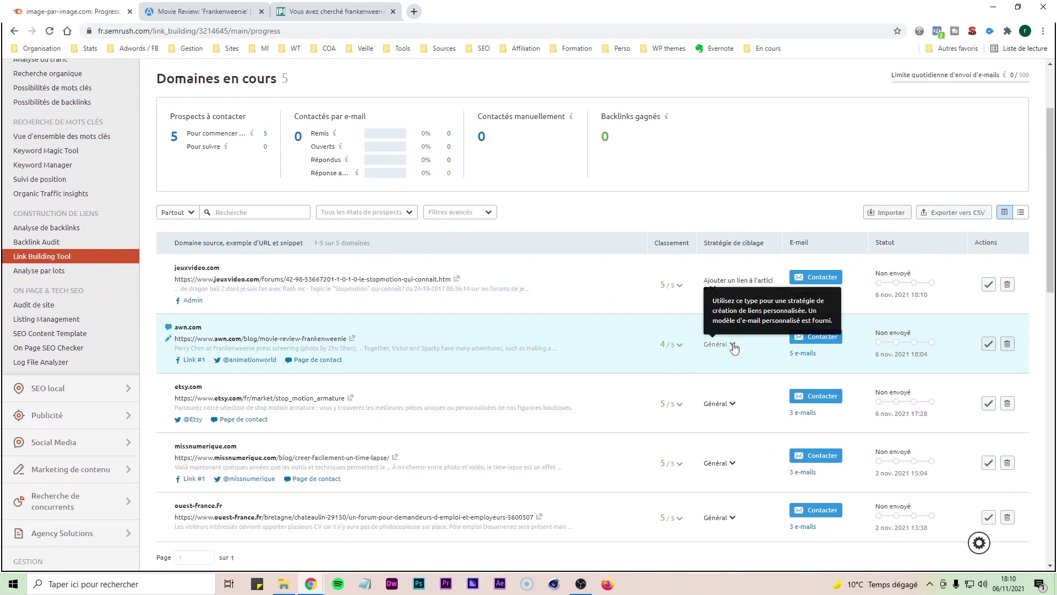
left_click(722, 344)
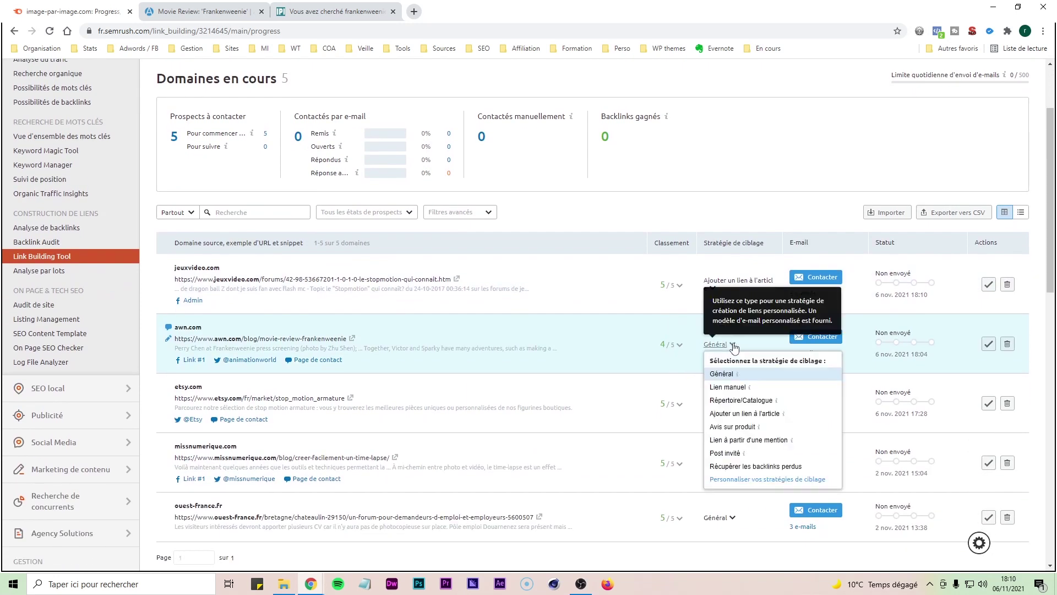
left_click(731, 403)
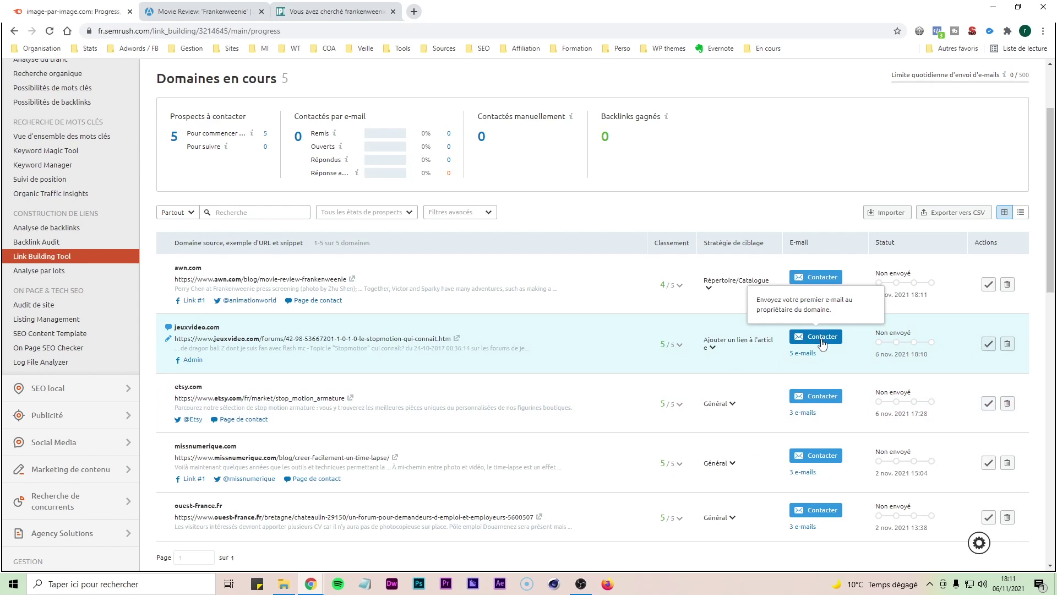
Reopen the contact e-mail for awn.com and review its template and sending options
left_click(822, 277)
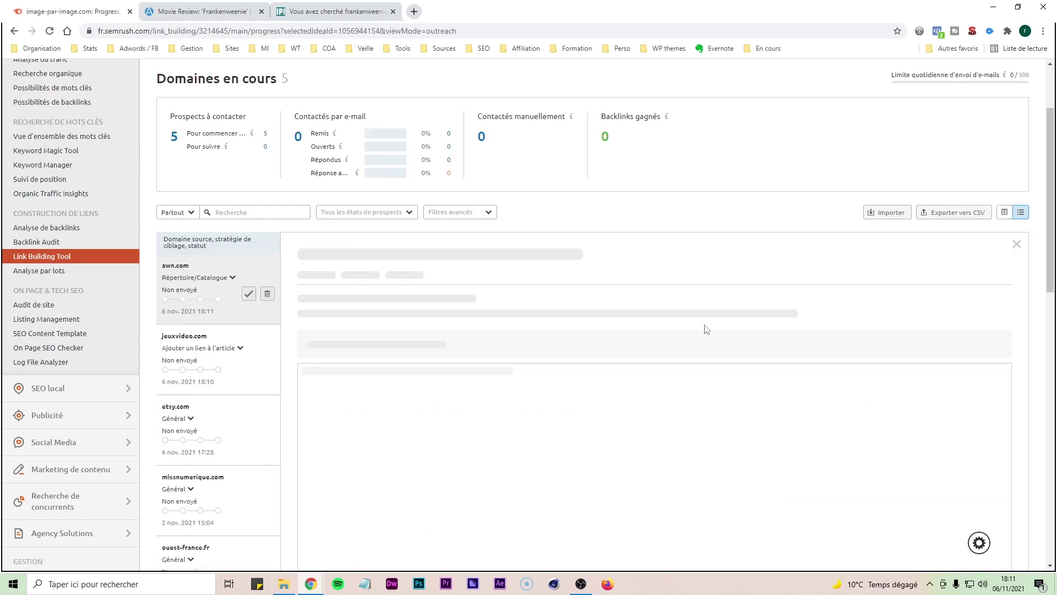
scroll(462, 457, "down", 1)
scroll(386, 488, "up", 1)
scroll(597, 325, "down", 3)
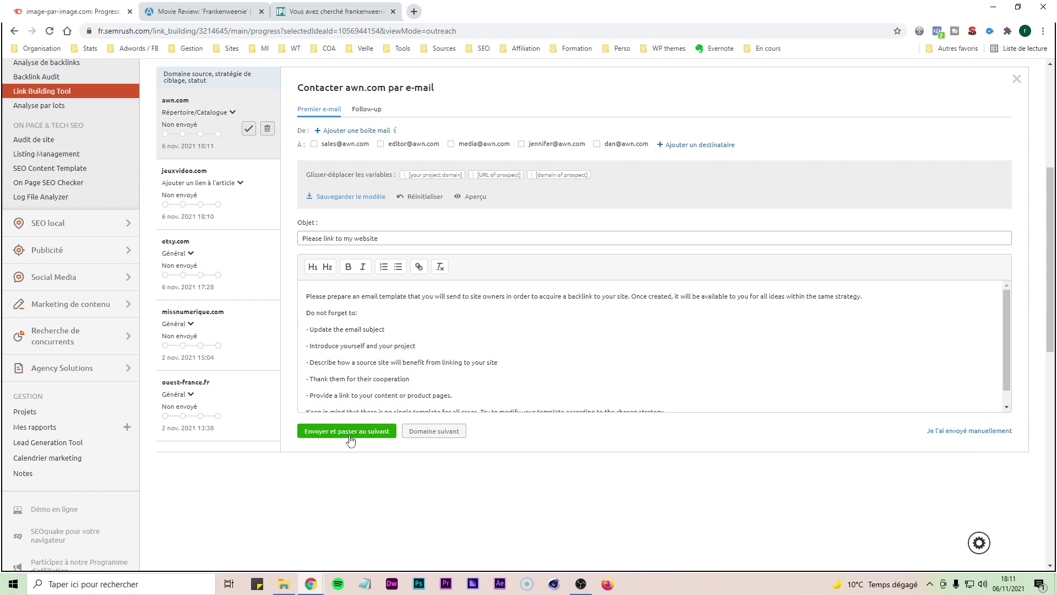
scroll(207, 189, "up", 3)
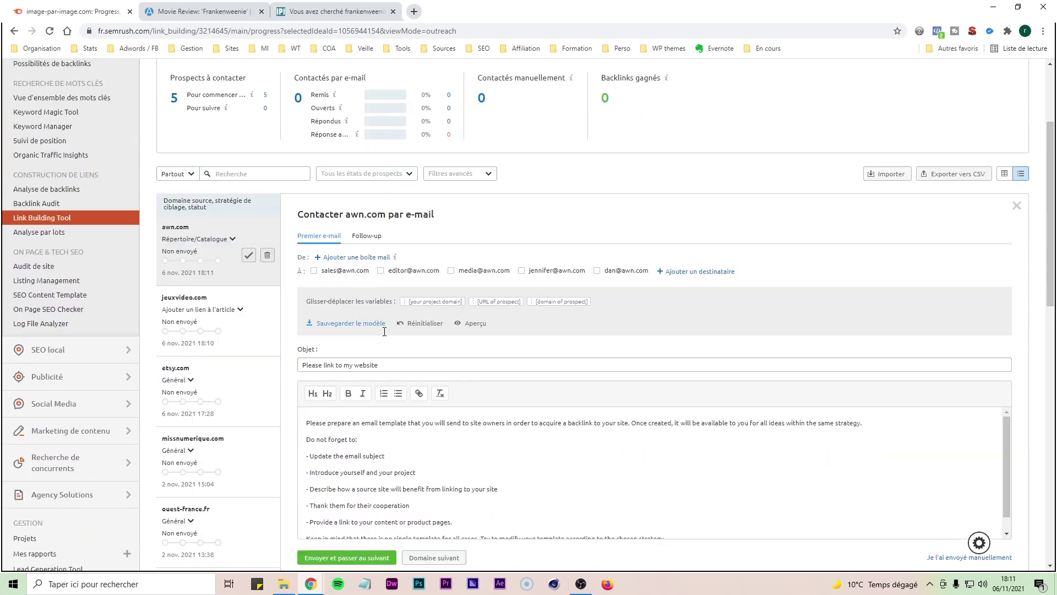
Return to the En cours table and examine the e-mail status stages of the awn.com prospect
left_click(286, 158)
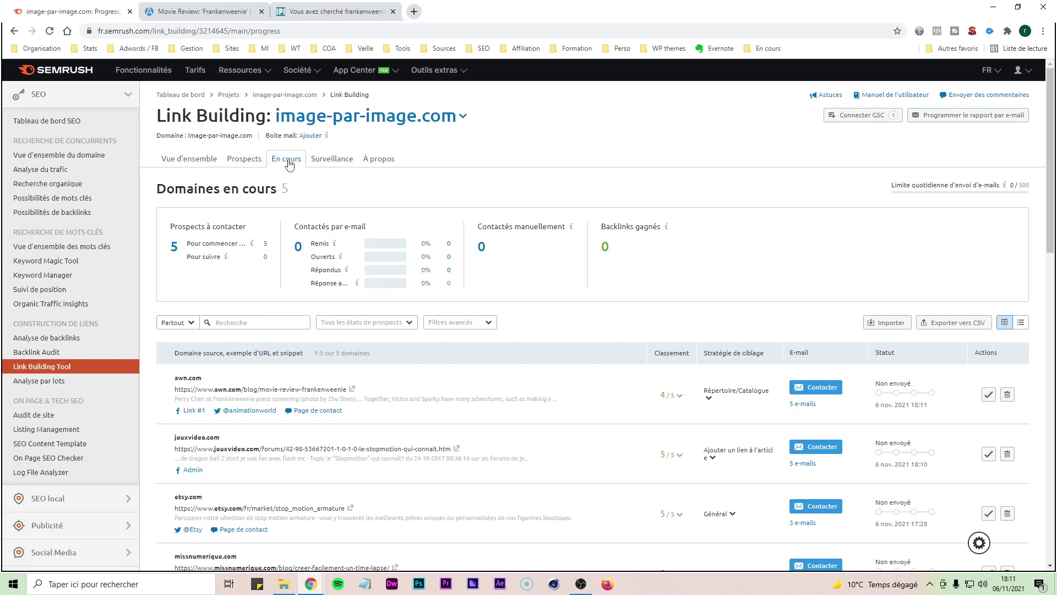
mouse_move(880, 396)
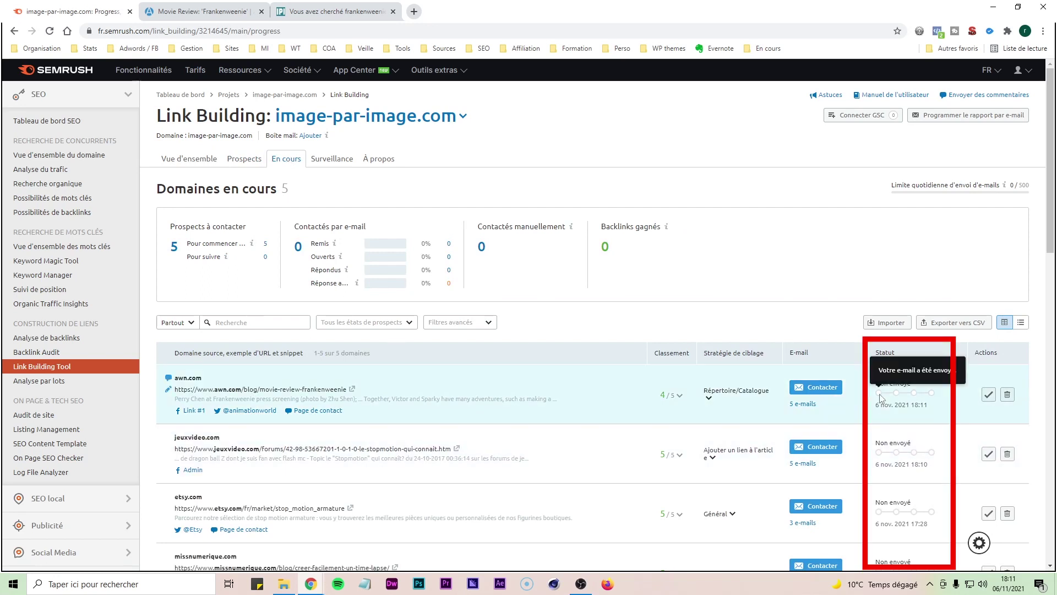
scroll(954, 400, "down", 2)
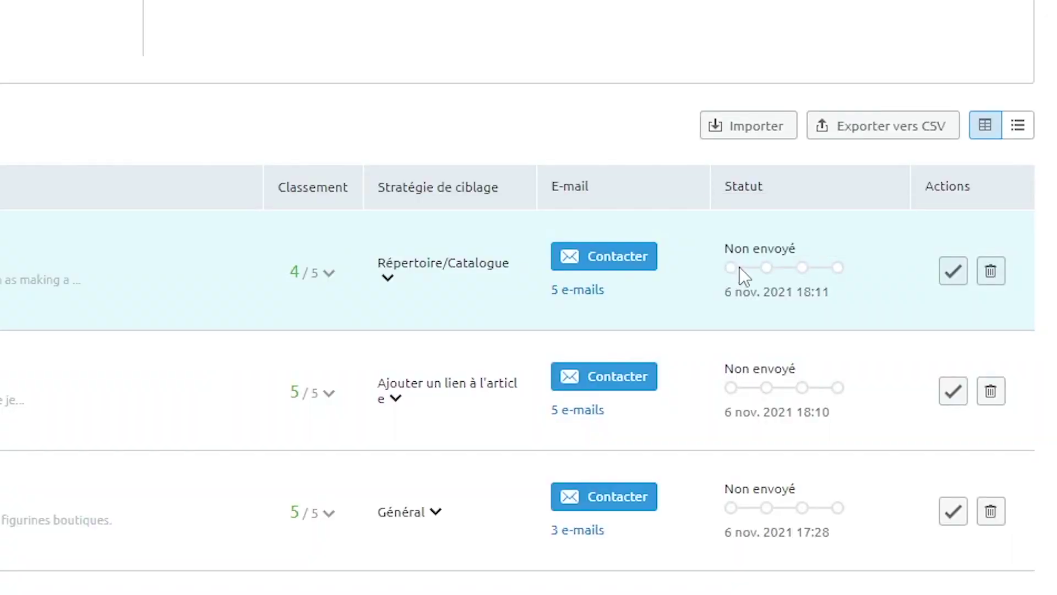
mouse_move(878, 283)
mouse_move(771, 267)
mouse_move(837, 271)
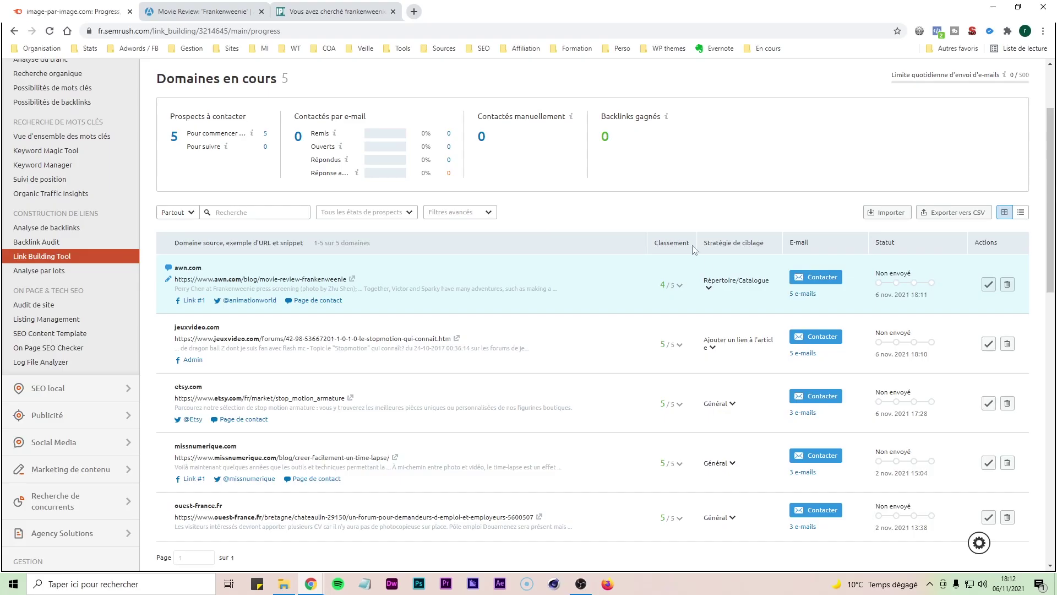
Open the Surveillance section and look over the monitored domains overview and its backlink filters
scroll(354, 176, "up", 2)
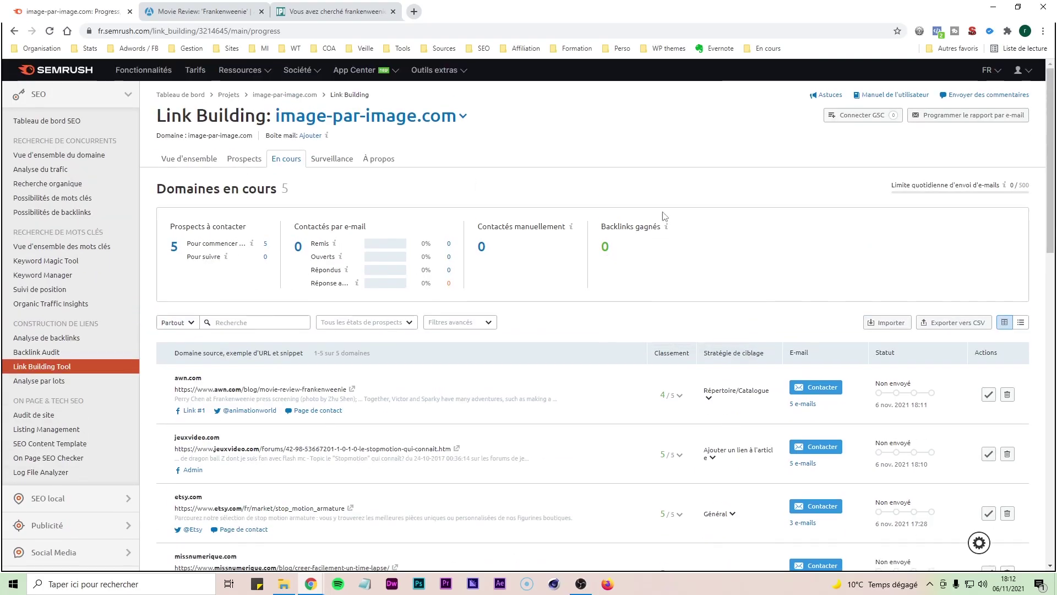
left_click(332, 163)
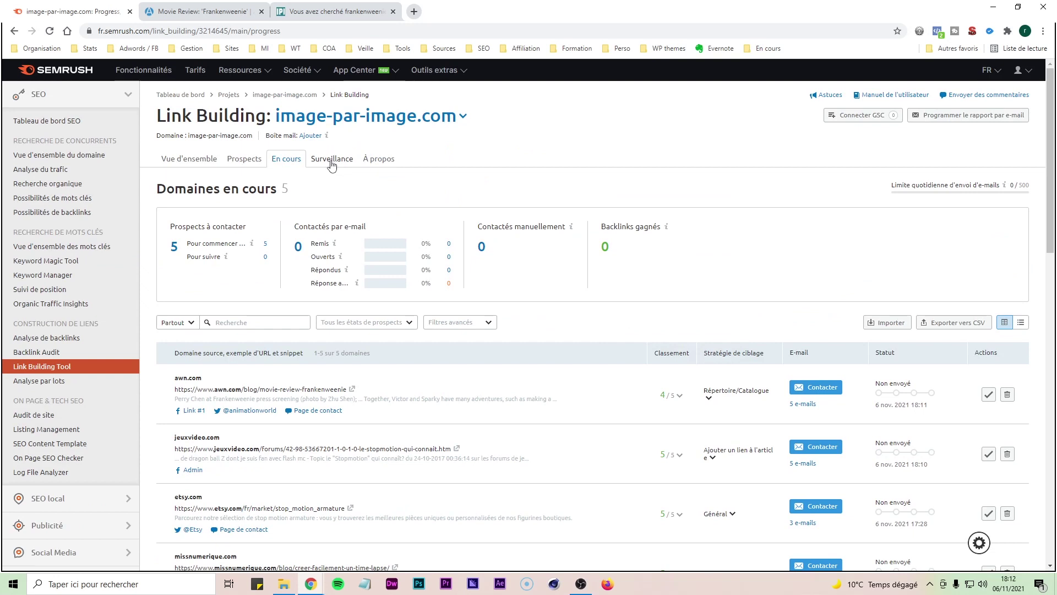
scroll(438, 203, "down", 2)
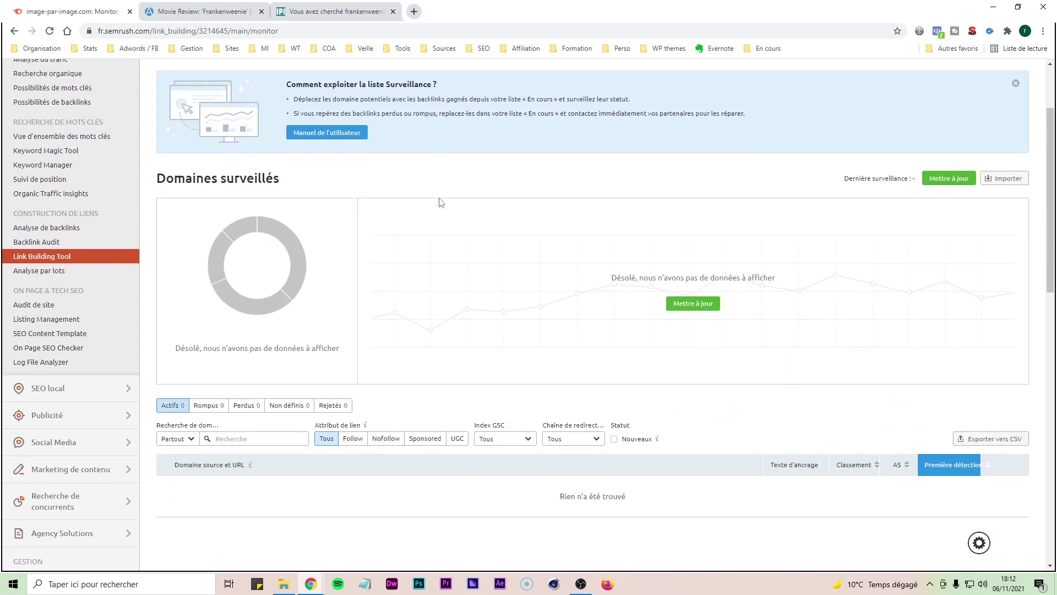